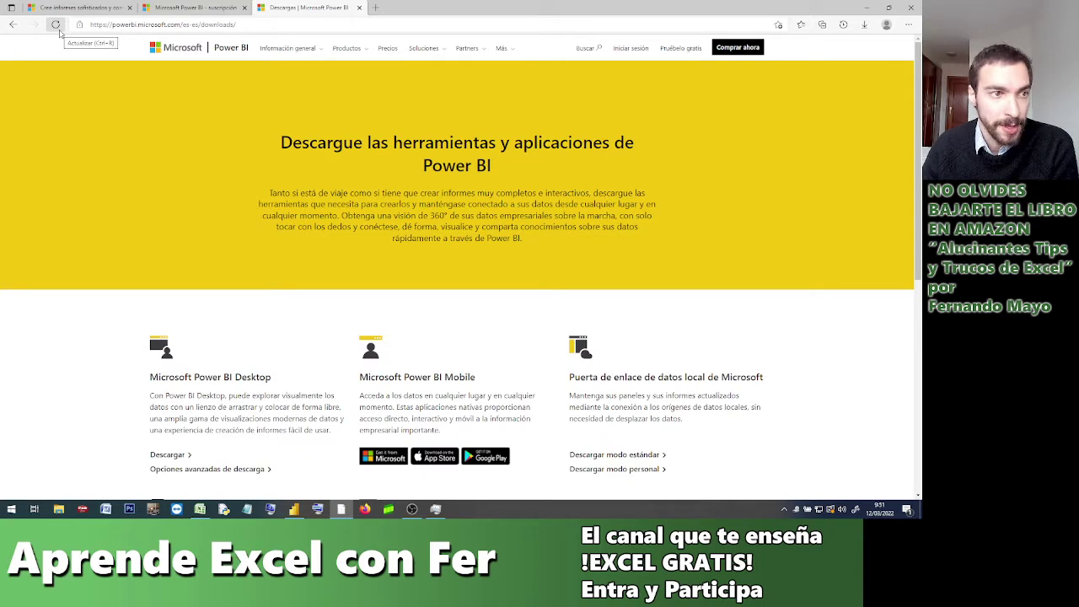
Look over the Power BI free-account and sign-up pages in the browser tabs.
click(80, 7)
scroll(408, 202, up, 10)
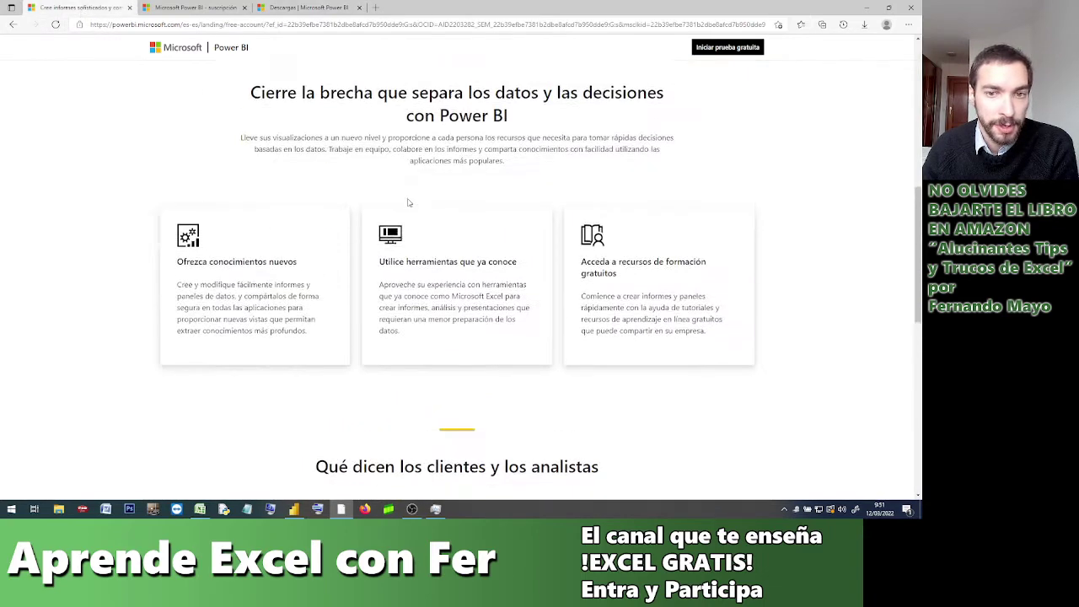
scroll(408, 203, up, 5)
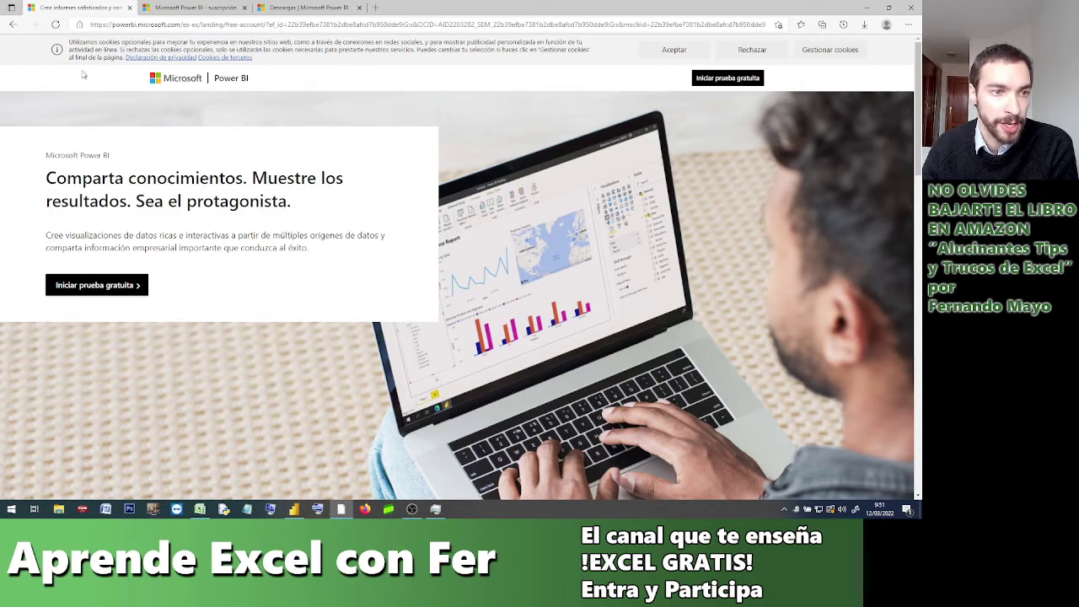
scroll(288, 224, down, 1)
scroll(288, 224, up, 1)
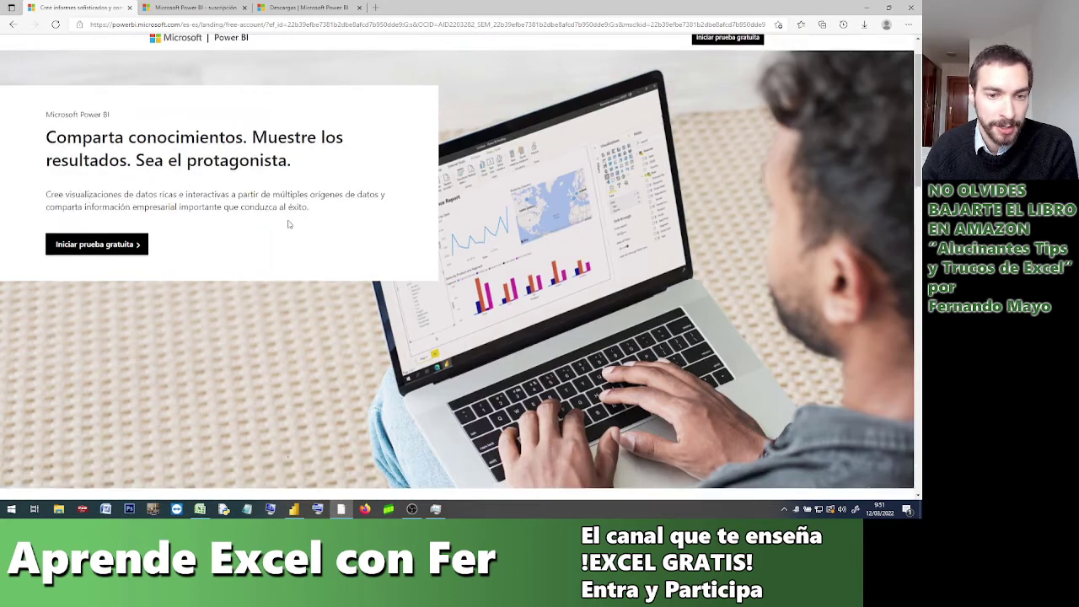
click(167, 6)
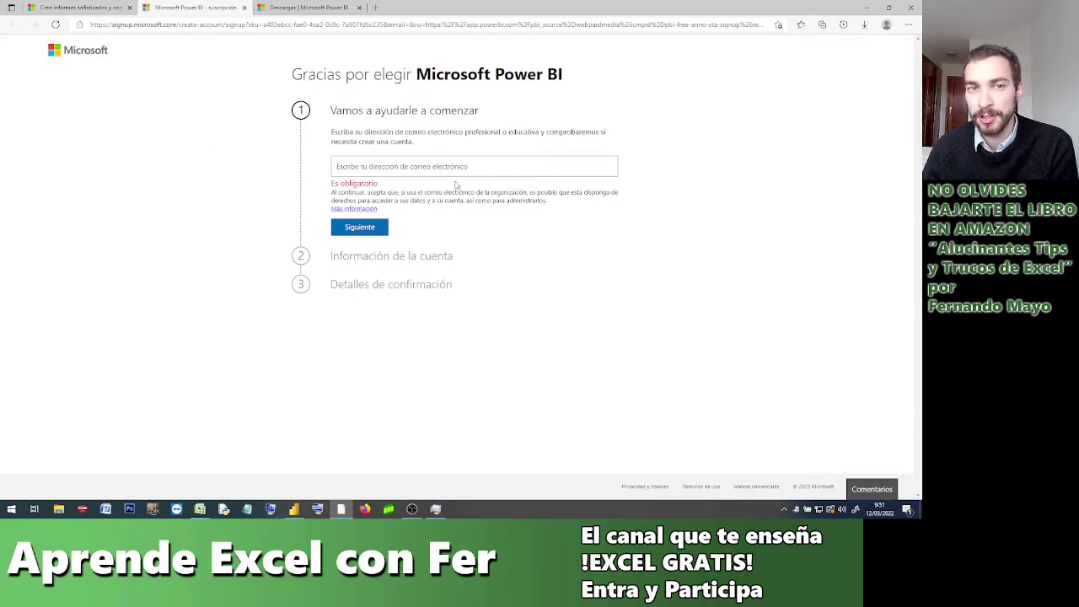
From the Power BI downloads page, start the 'Pruébelo gratis' free trial sign-up.
click(332, 9)
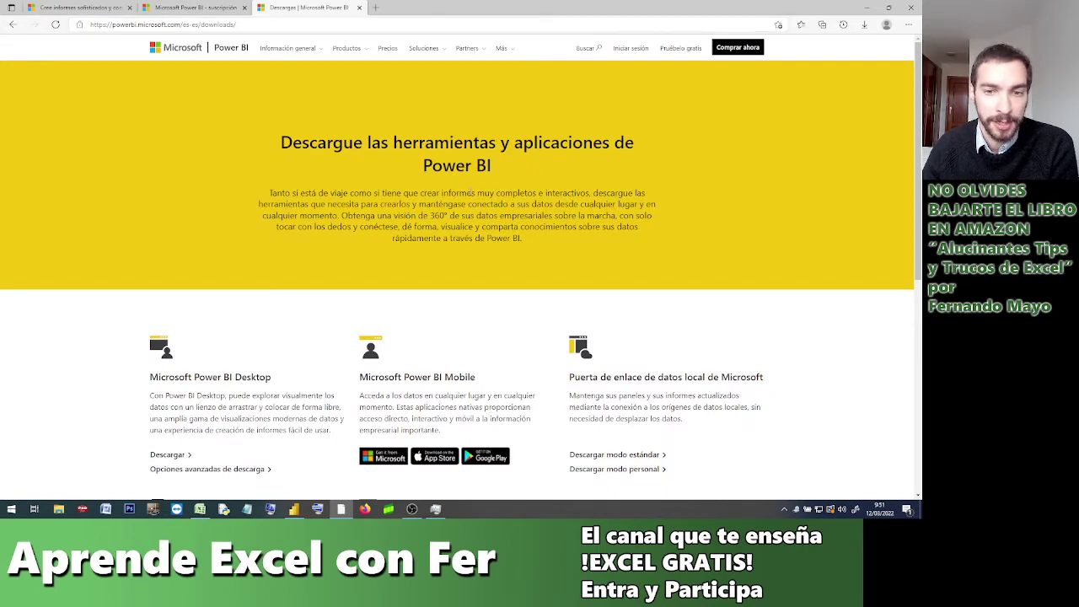
scroll(458, 333, down, 3)
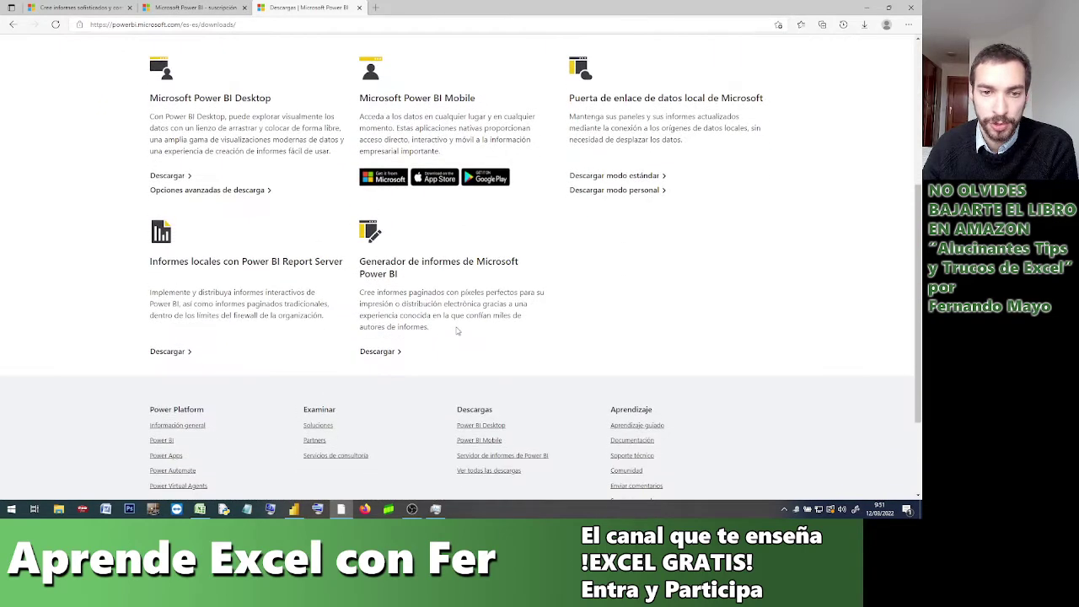
scroll(405, 178, up, 2)
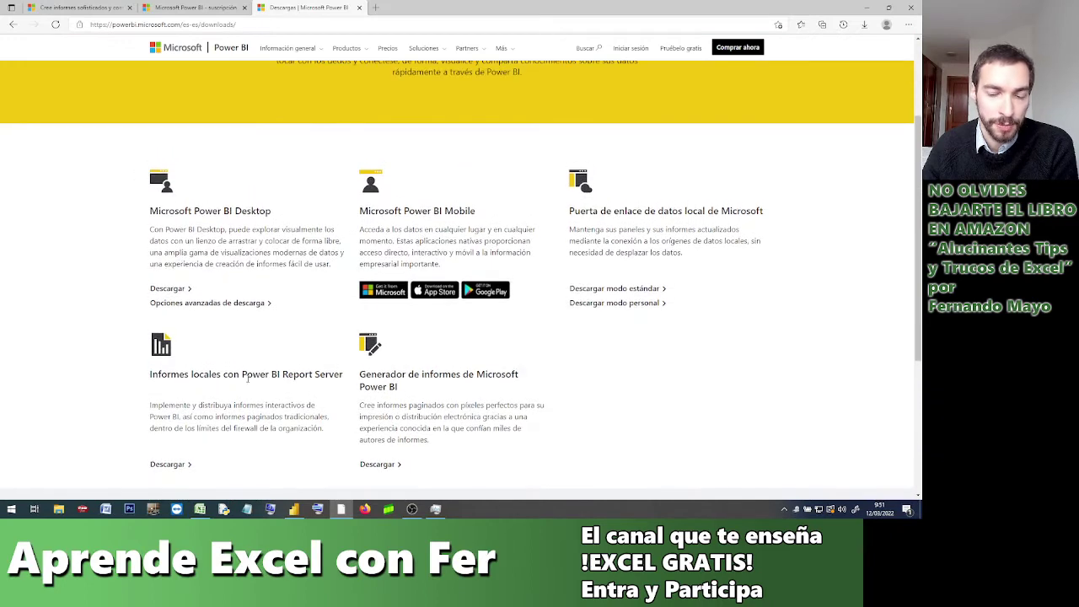
scroll(614, 243, up, 2)
click(680, 49)
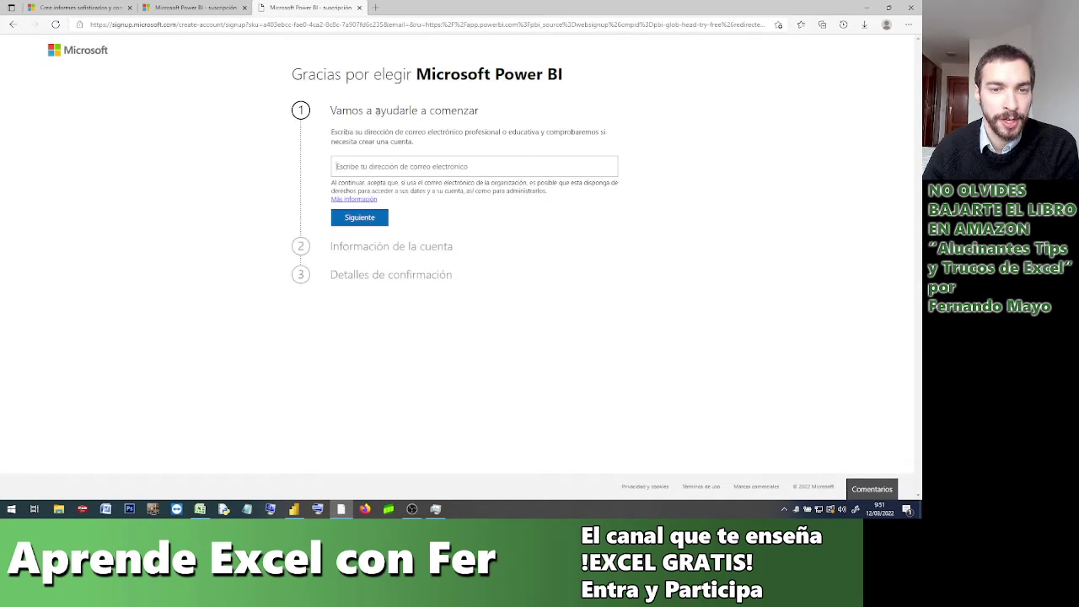
click(215, 12)
click(300, 10)
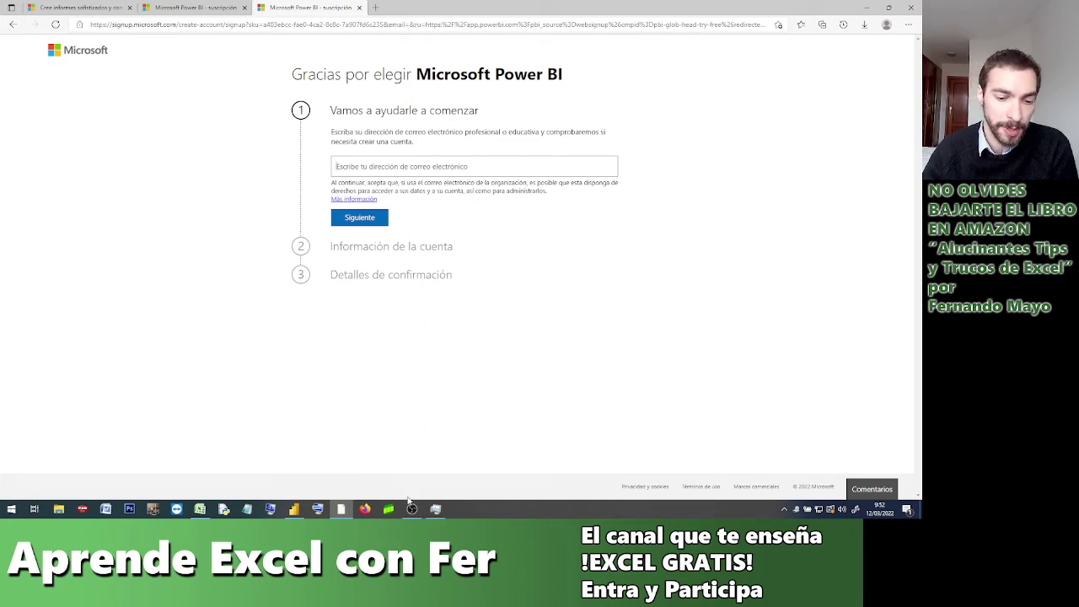
mouse_move(412, 509)
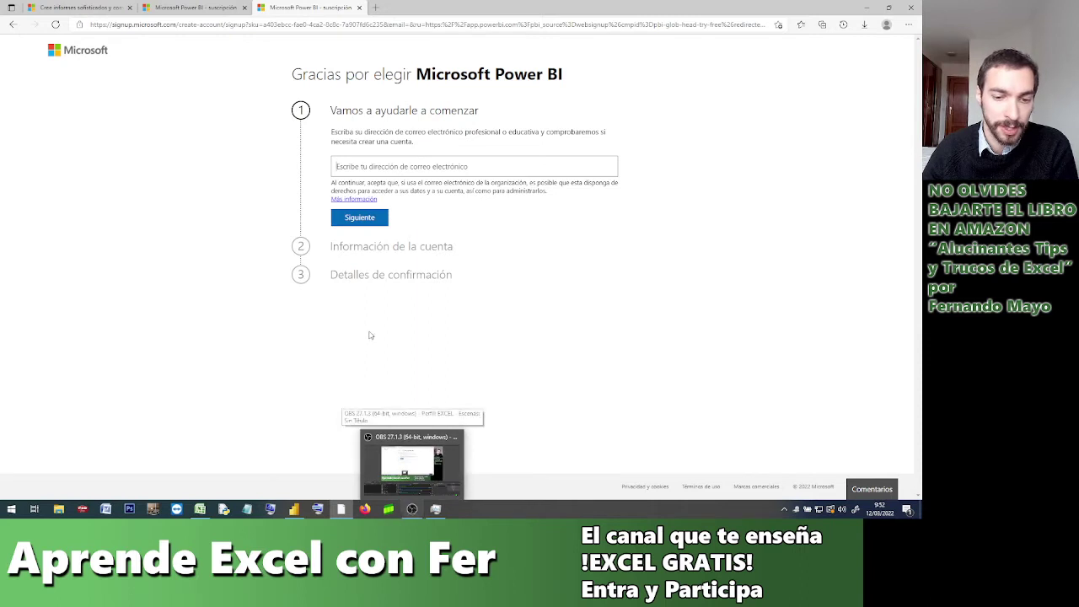
Bring Power BI Desktop forward and move the Abrir dialog to the bottom-left.
click(295, 510)
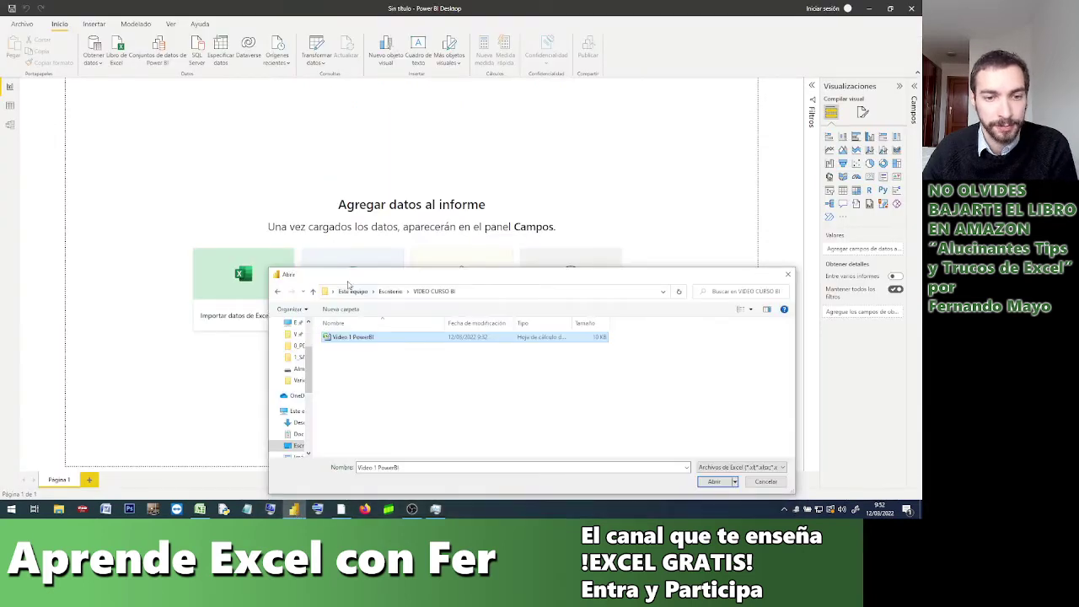
drag(357, 277, 74, 487)
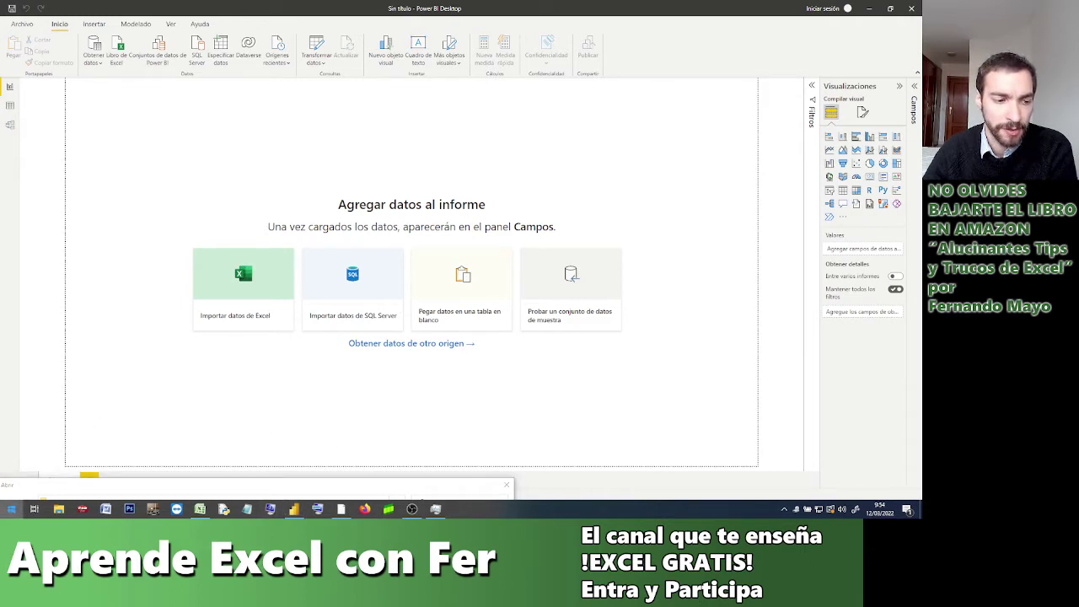
Search the Start menu for 'informacion' (System Information), then dismiss it to return to Power BI.
key(super)
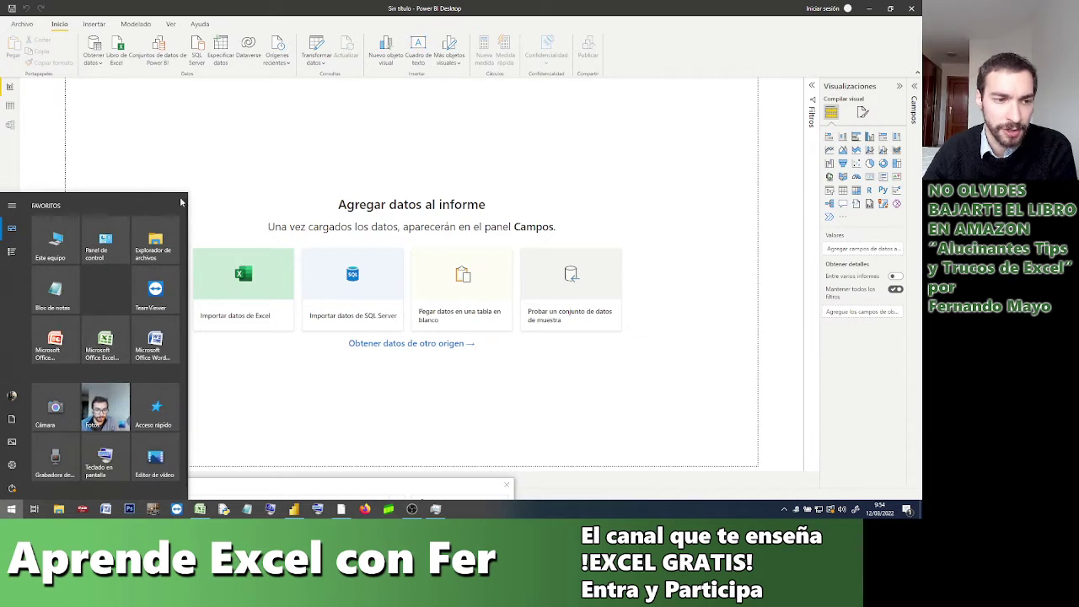
text(informacion)
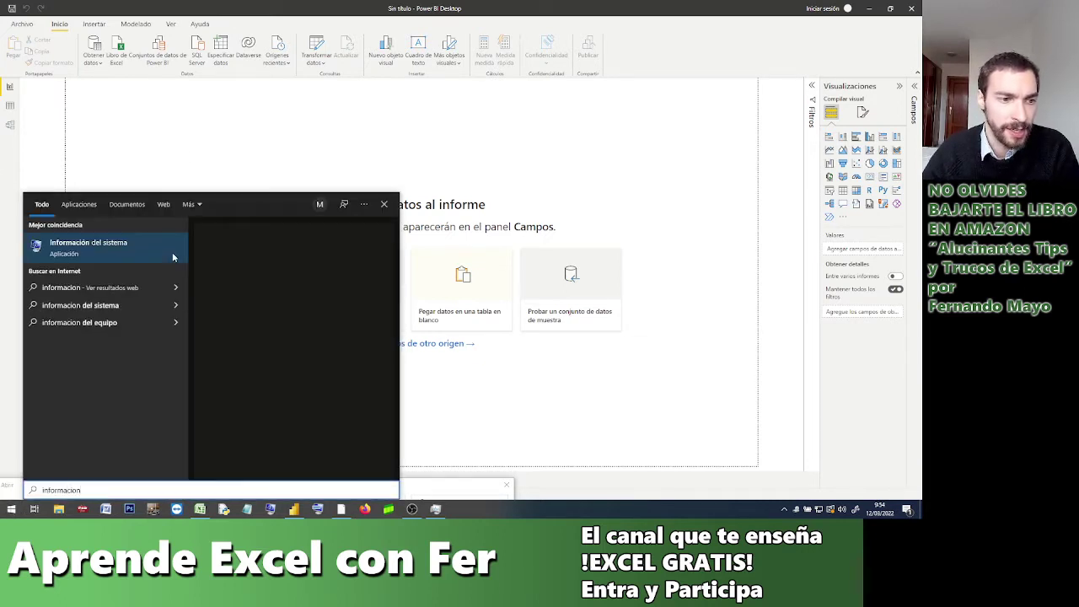
click(234, 115)
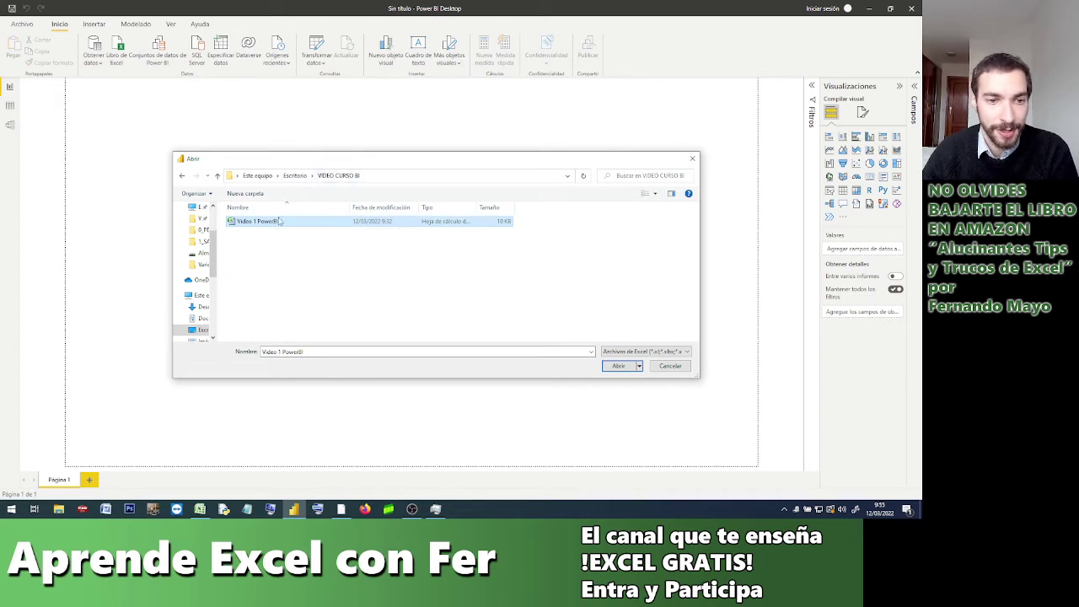
Open Video 1 PowerBI.xlsx from the Abrir dialog into the Navigator.
double_click(266, 223)
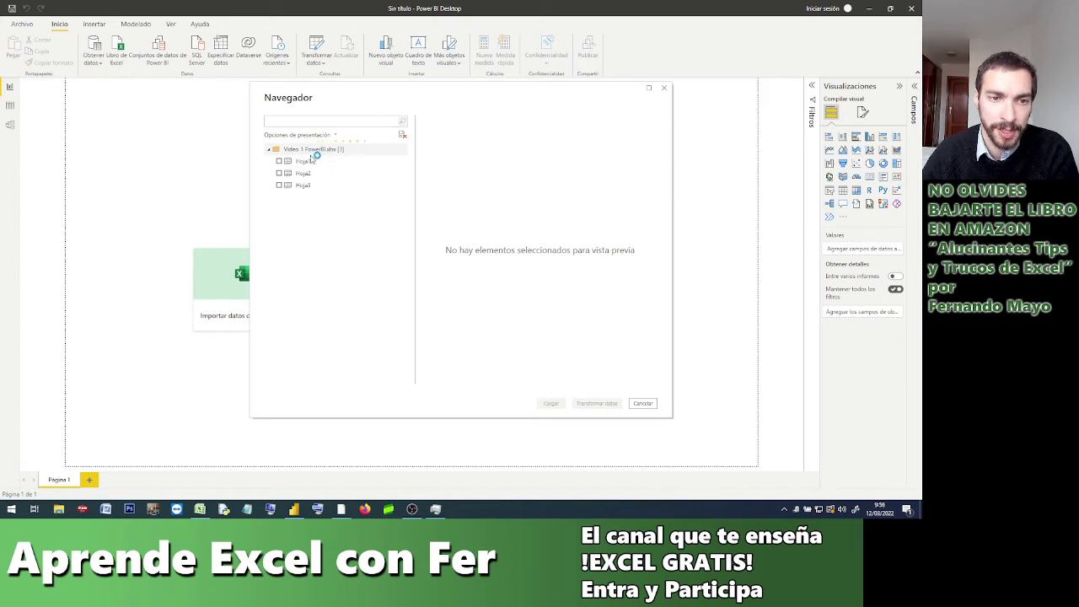
Preview Hoja1, Hoja2 and Hoja3, widen the Navigator, and tick Hoja1 for loading.
click(303, 161)
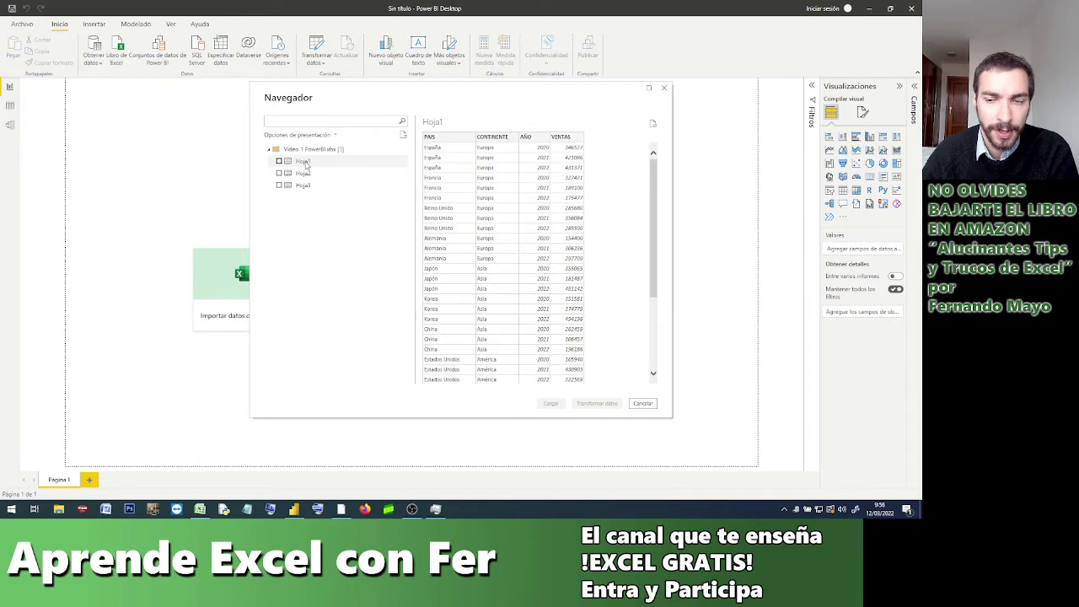
click(307, 175)
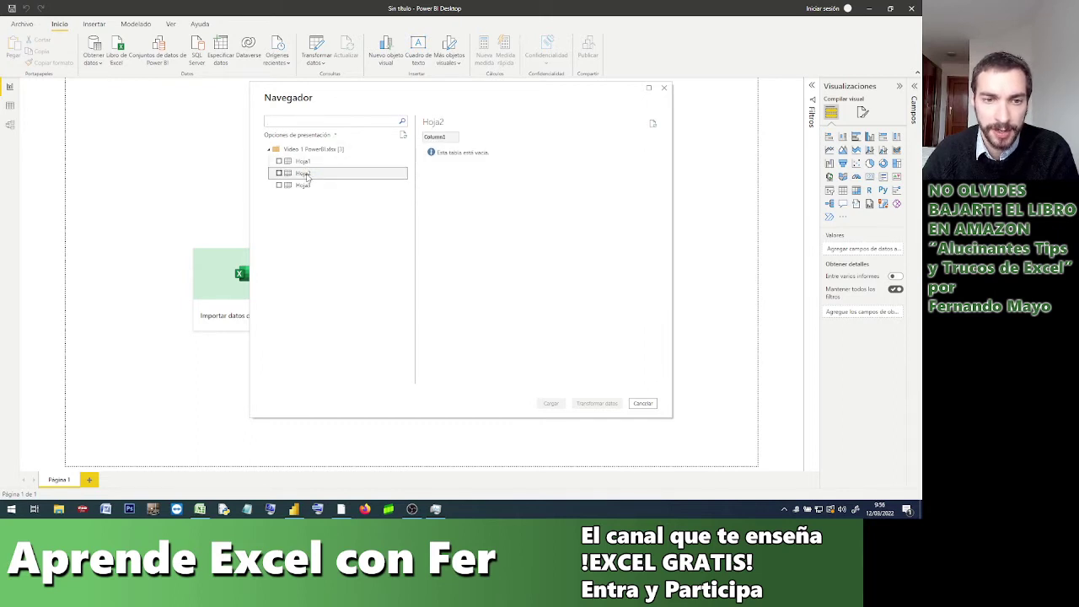
click(309, 185)
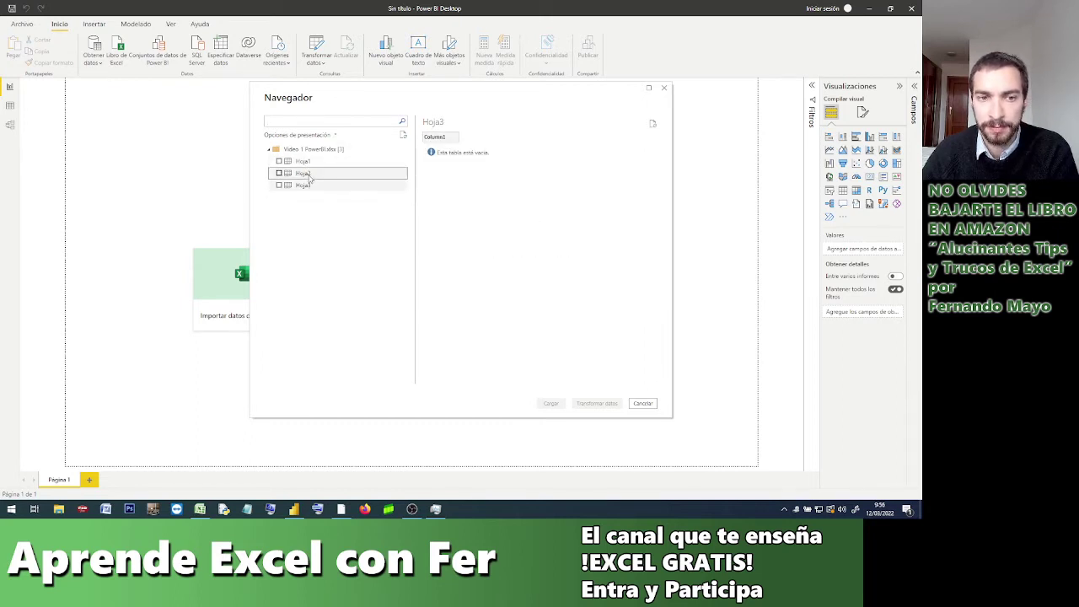
click(303, 161)
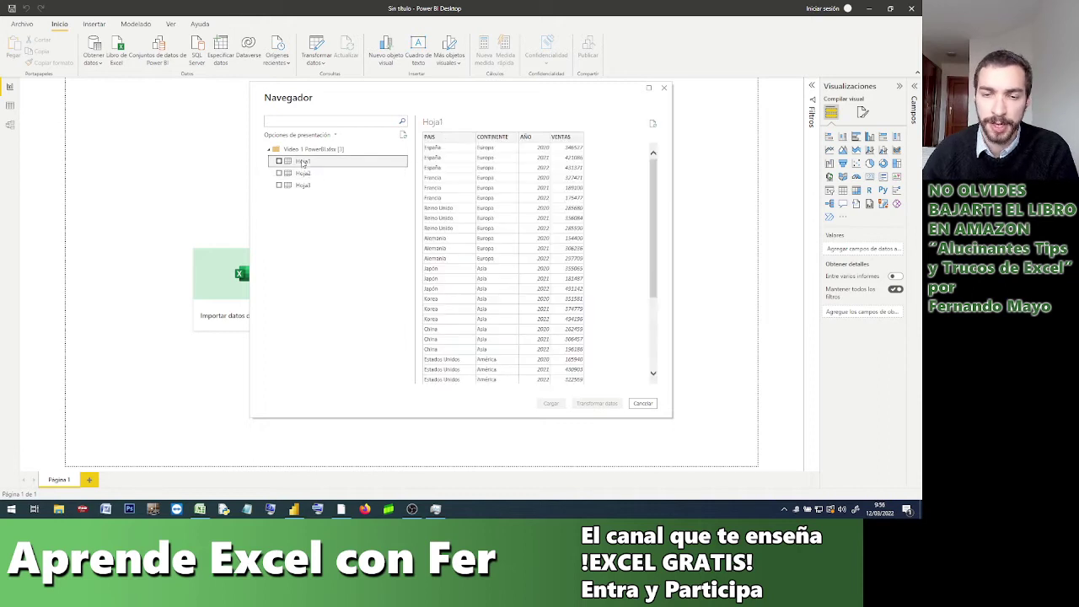
drag(402, 91, 330, 86)
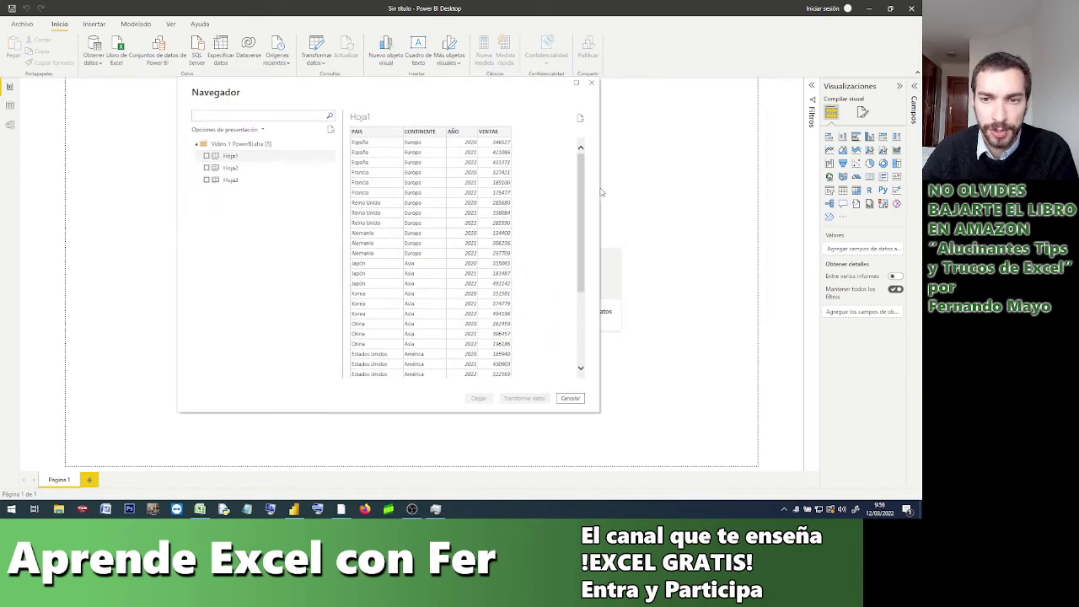
drag(599, 188, 769, 189)
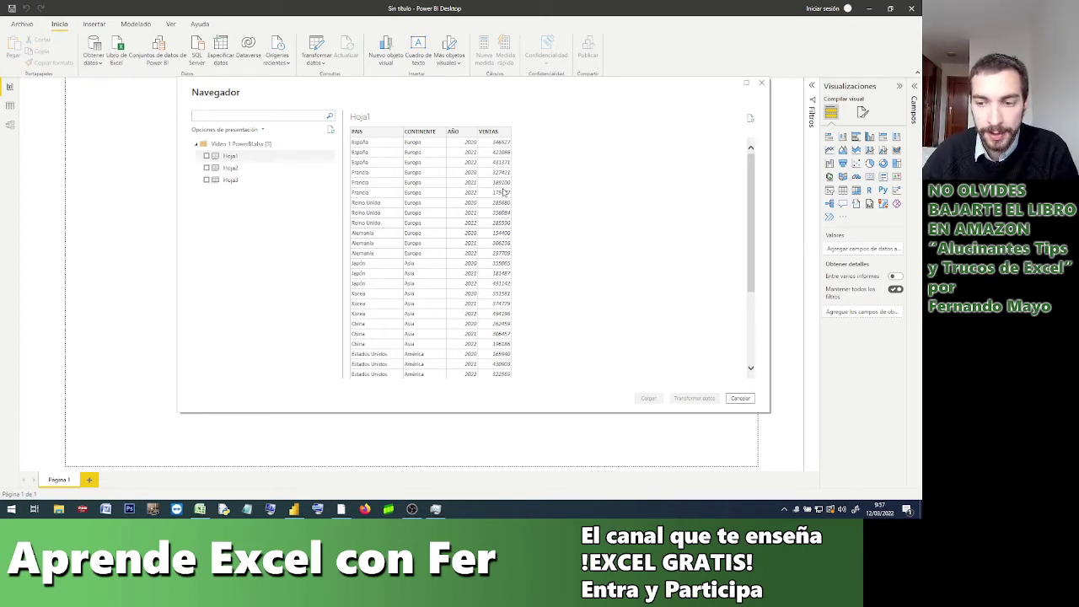
click(207, 156)
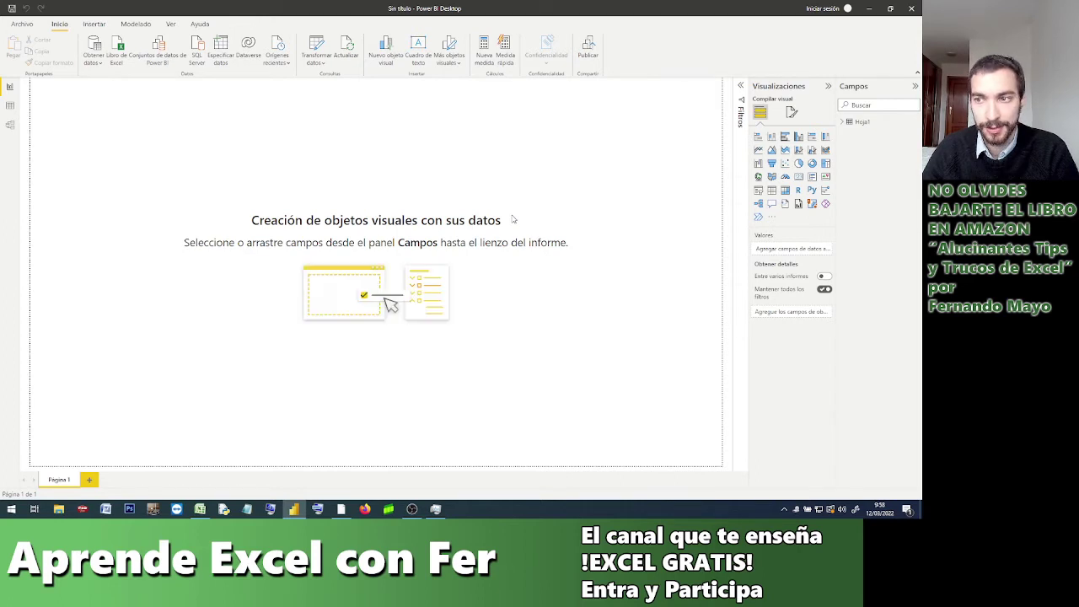
Inspect the loaded data in Model view, then return to the Report view canvas.
click(10, 125)
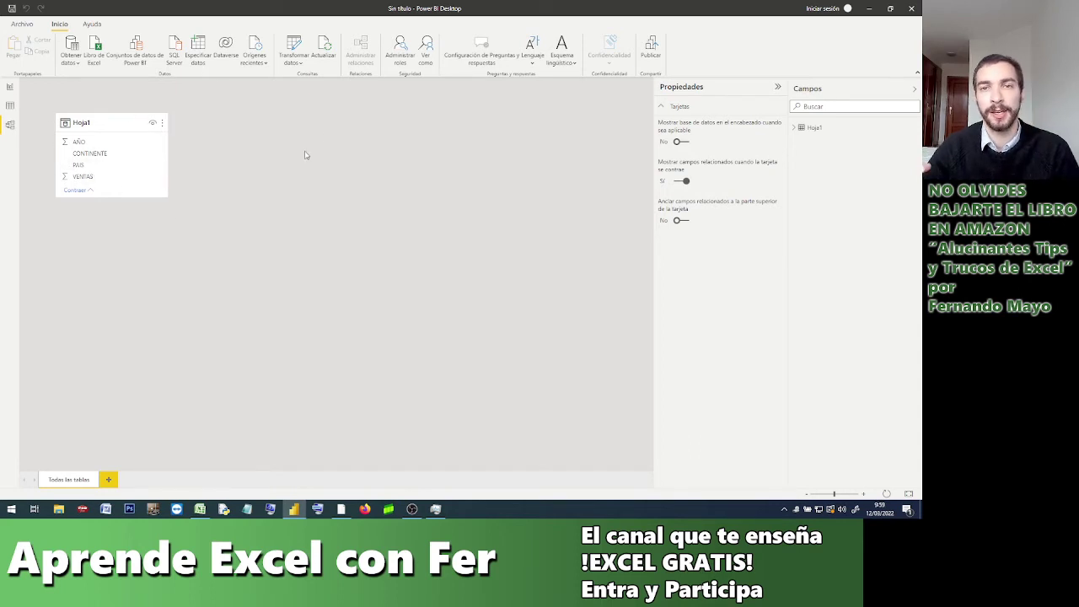
click(10, 89)
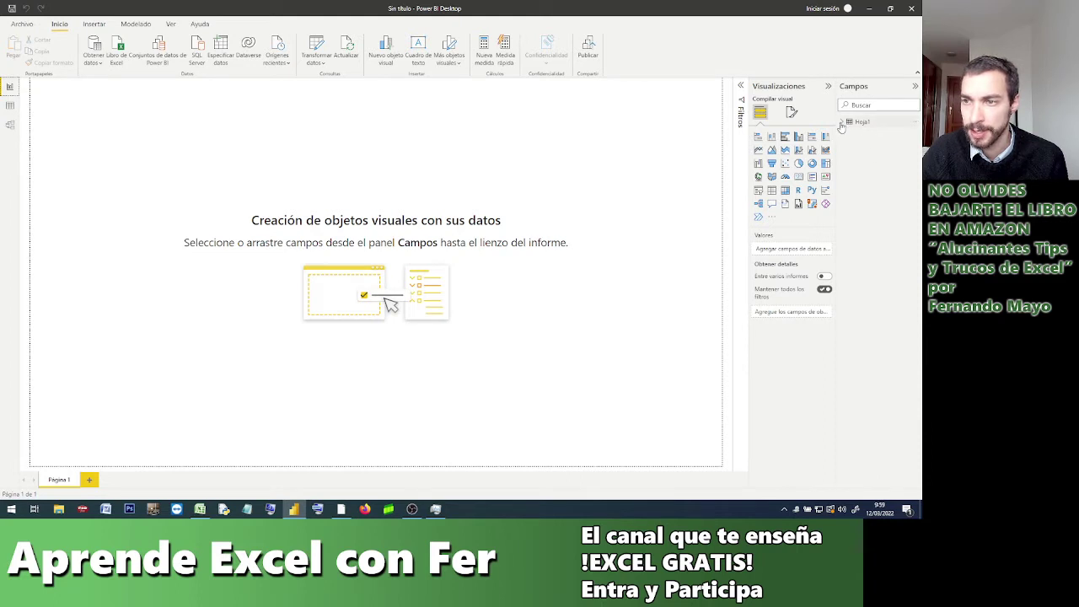
Expand Hoja1 in the Campos pane to show AÑO, CONTINENTE, PAIS and VENTAS.
click(842, 123)
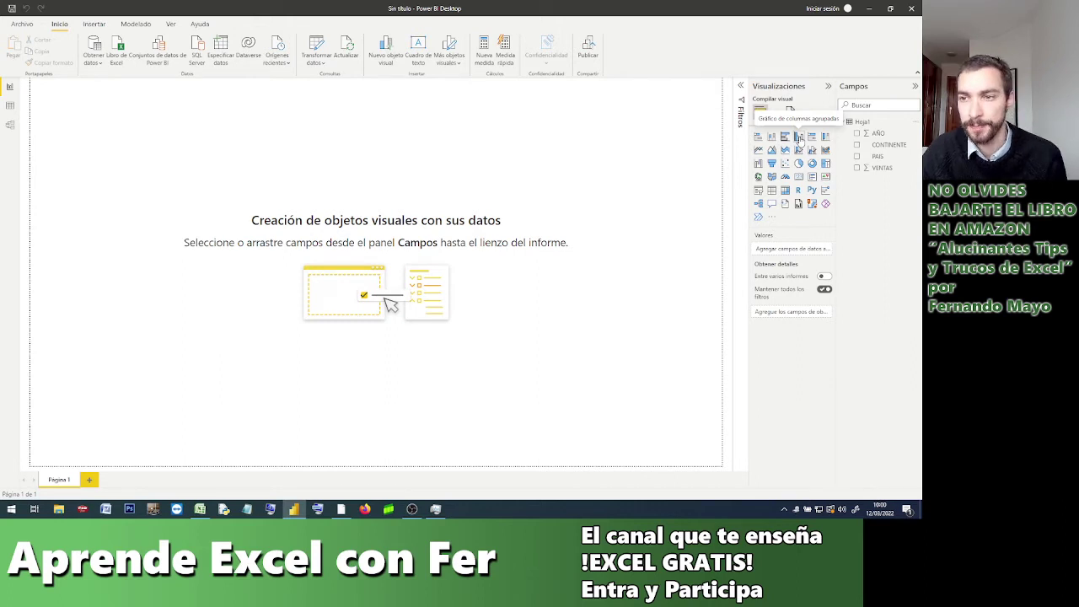
Add a clustered column chart, place it at the canvas's top-left and enlarge it.
click(799, 140)
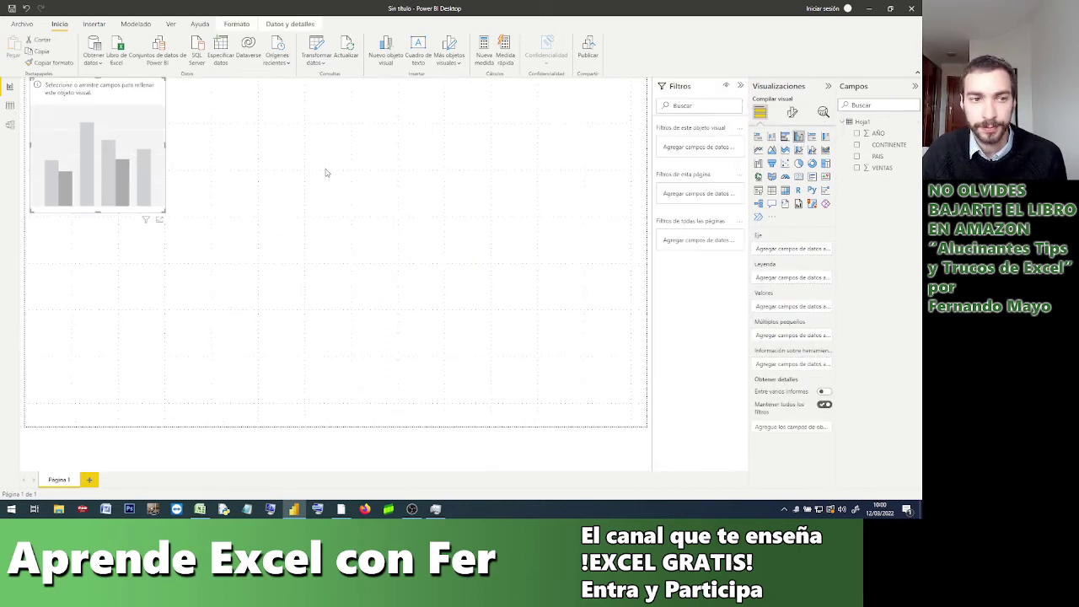
drag(45, 97, 40, 97)
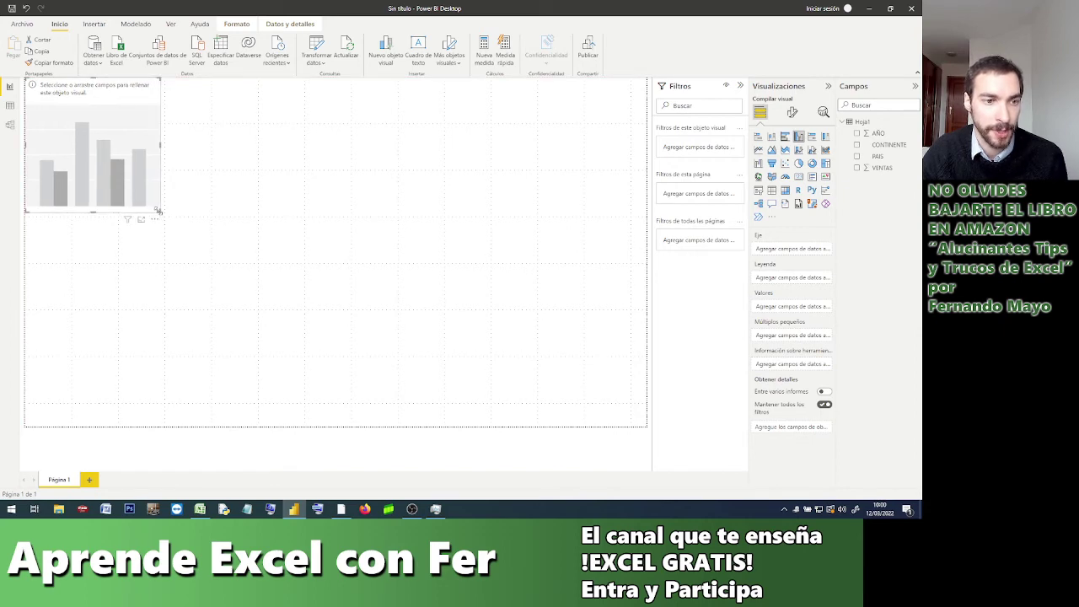
drag(157, 210, 256, 266)
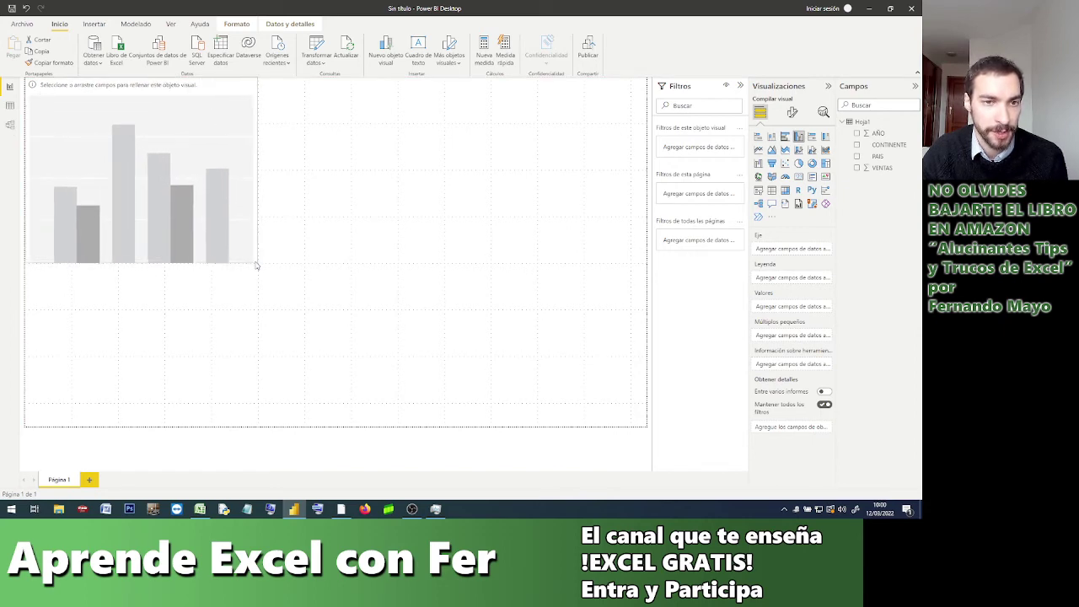
Turn off the canvas gridlines (Líneas de cuadrícula) under Ver.
click(172, 25)
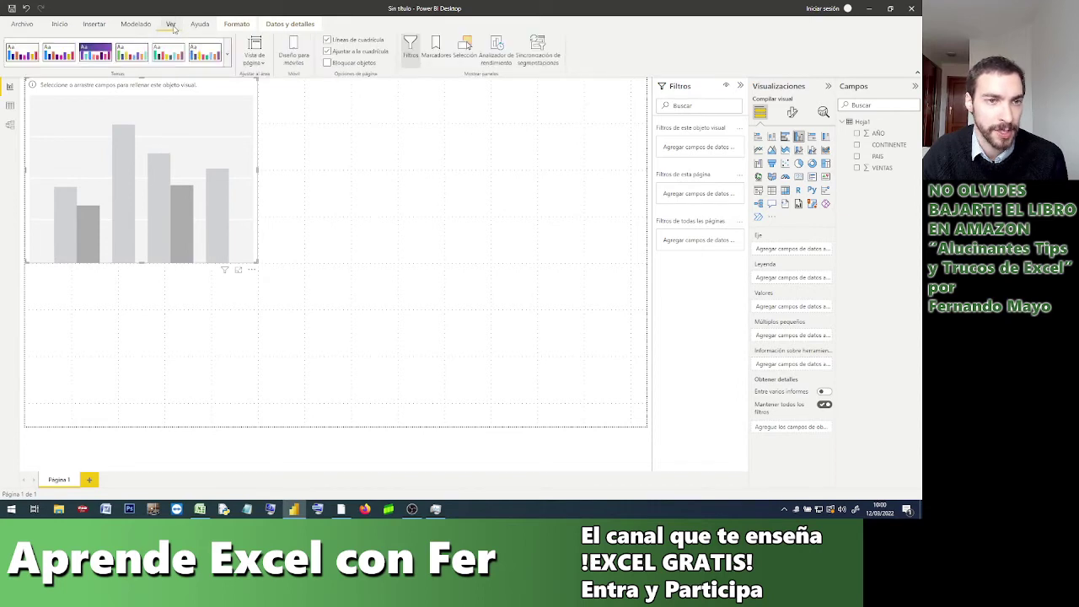
click(329, 41)
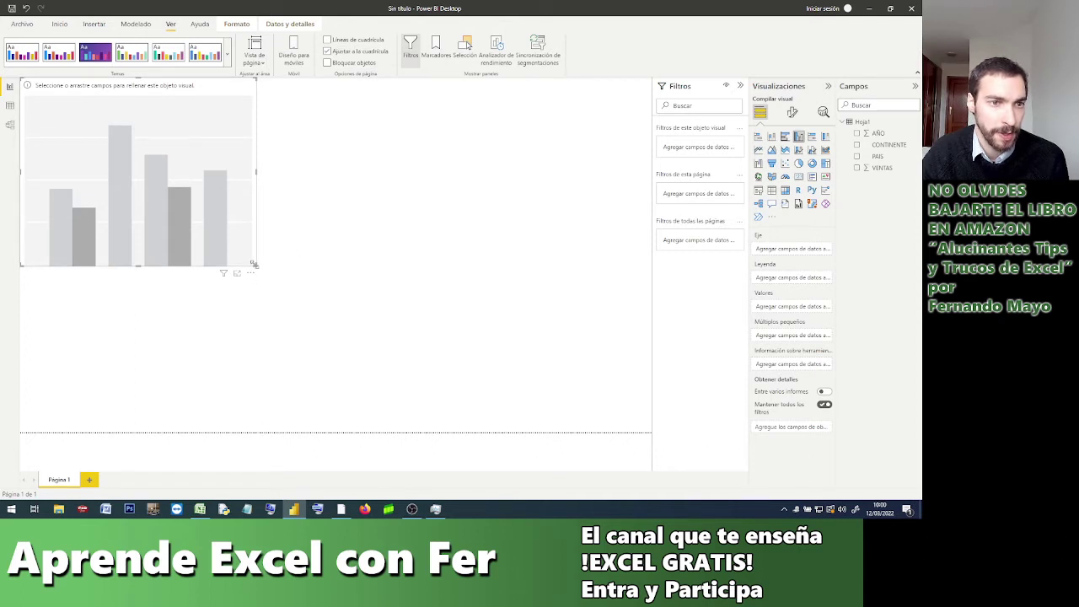
click(61, 26)
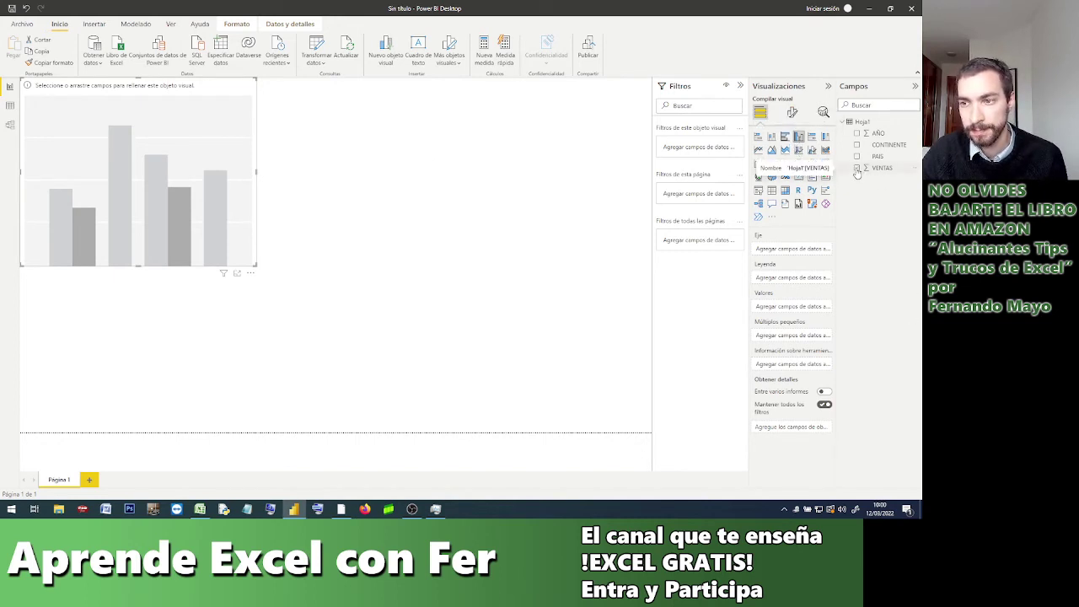
Add VENTAS to the chart's values, showing a single total column of 11345225.
click(857, 168)
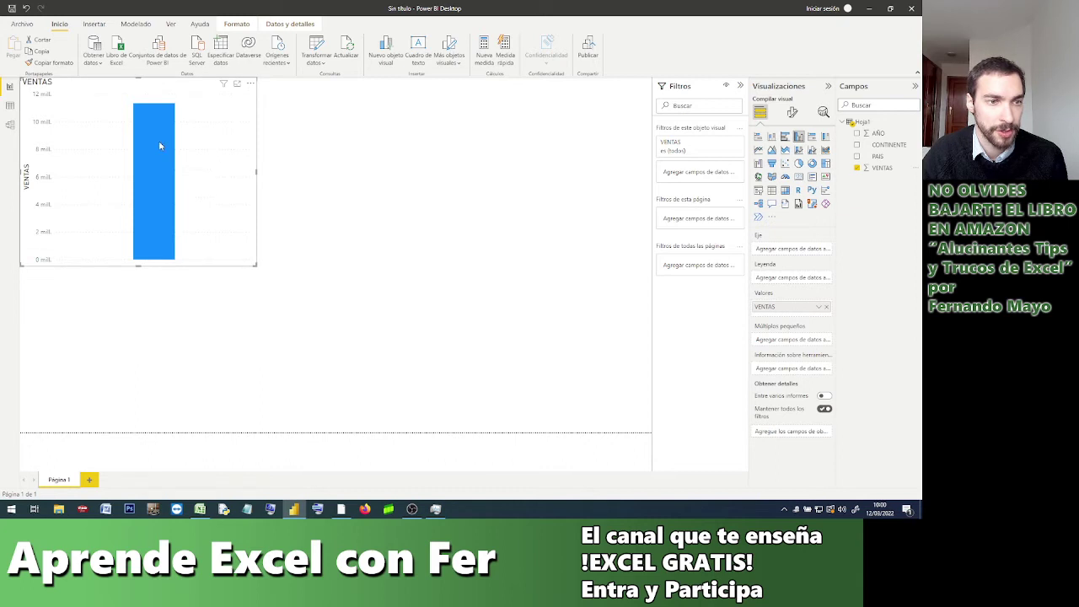
mouse_move(161, 145)
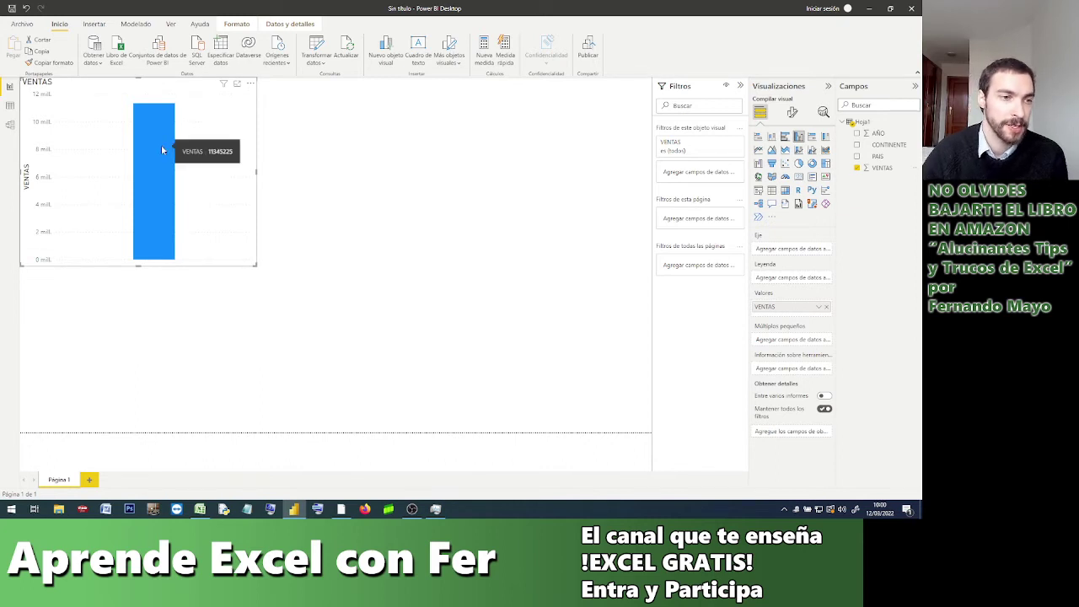
click(9, 106)
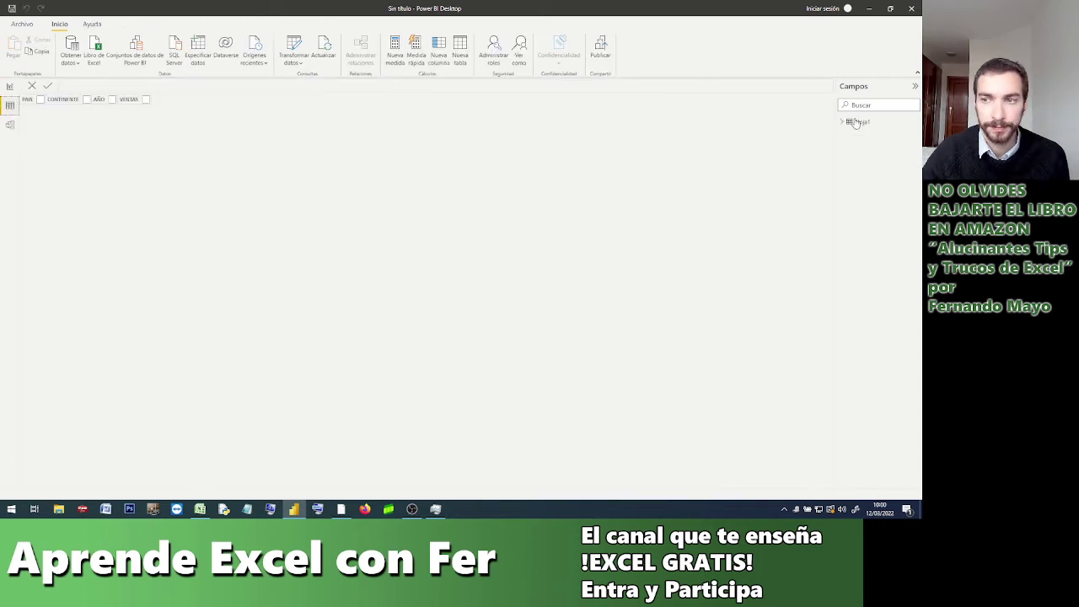
click(850, 122)
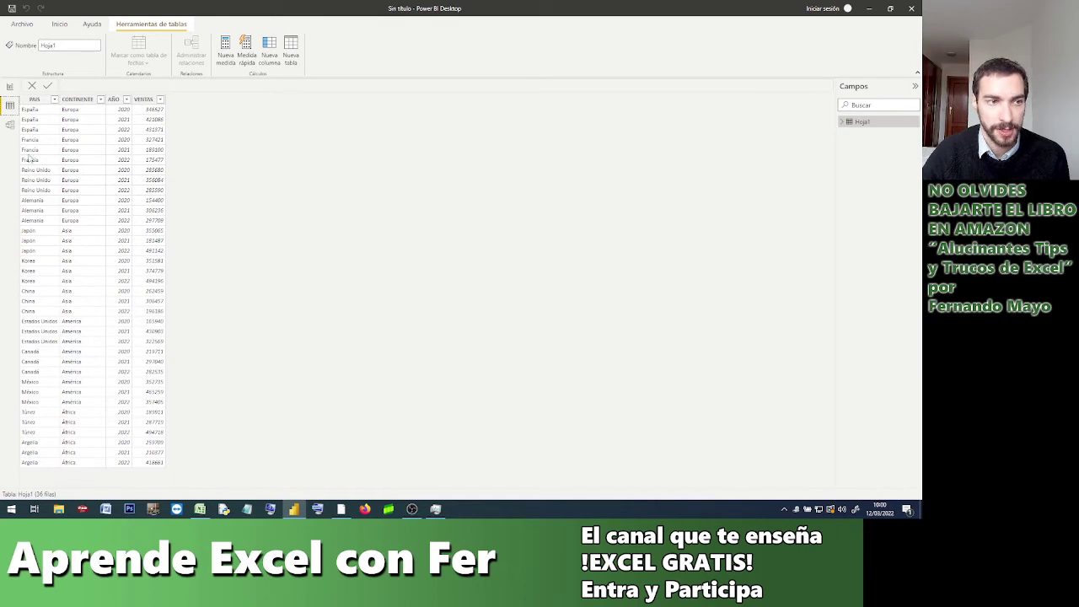
click(10, 87)
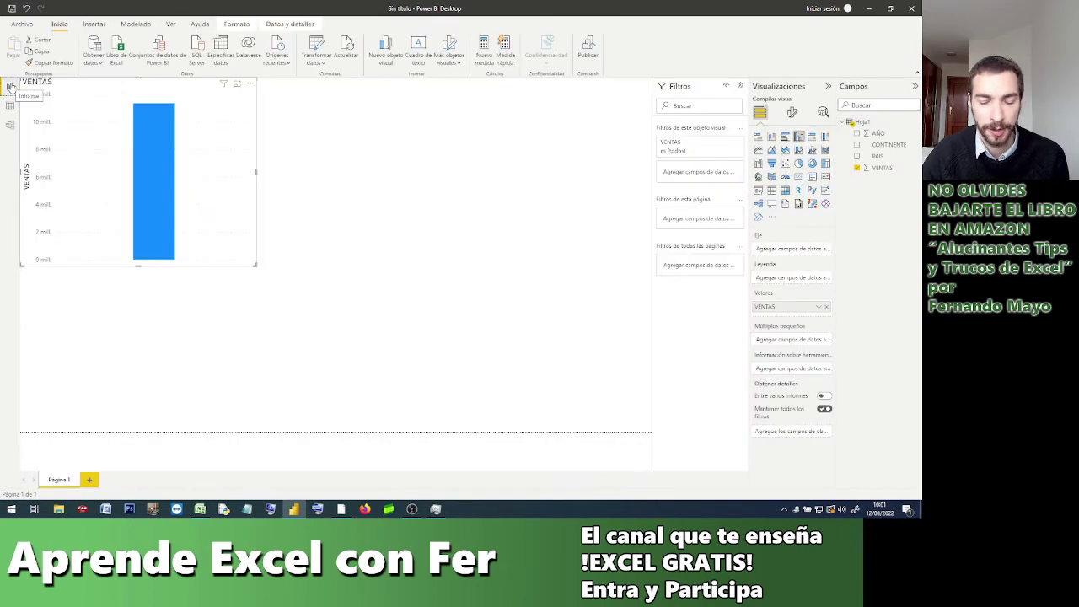
Add AÑO to the chart and check the underlying table in Data view.
click(857, 134)
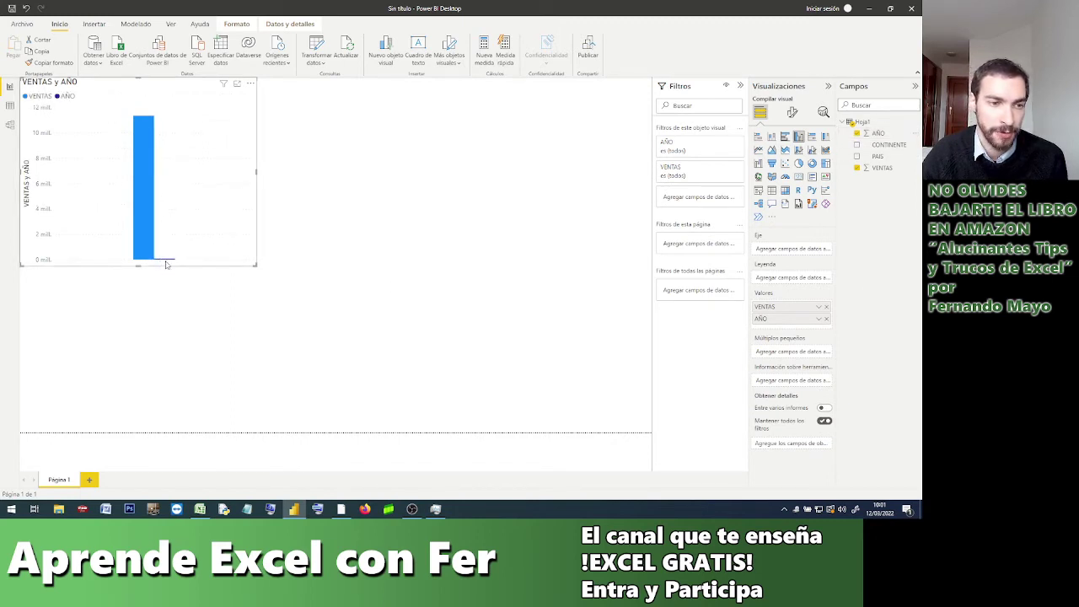
click(9, 106)
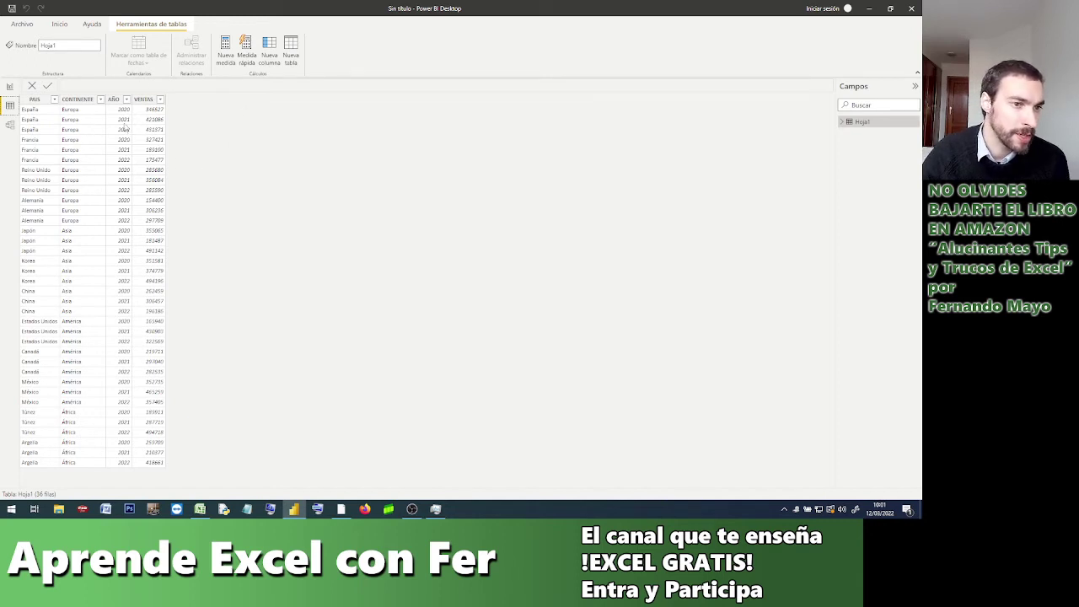
click(9, 86)
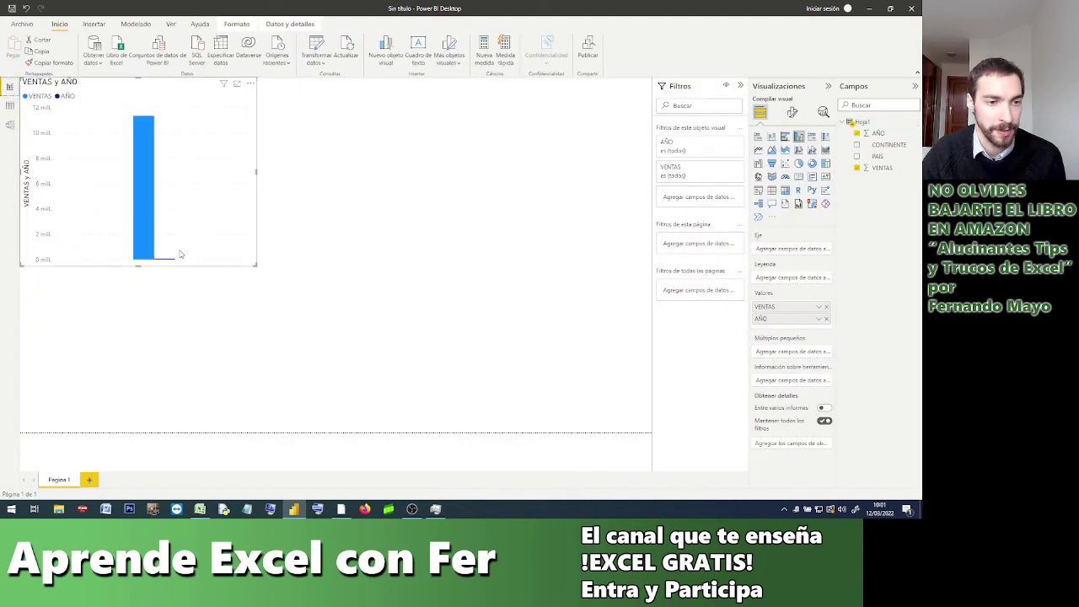
Remove AÑO and VENTAS from the column chart, leaving it empty.
mouse_move(173, 263)
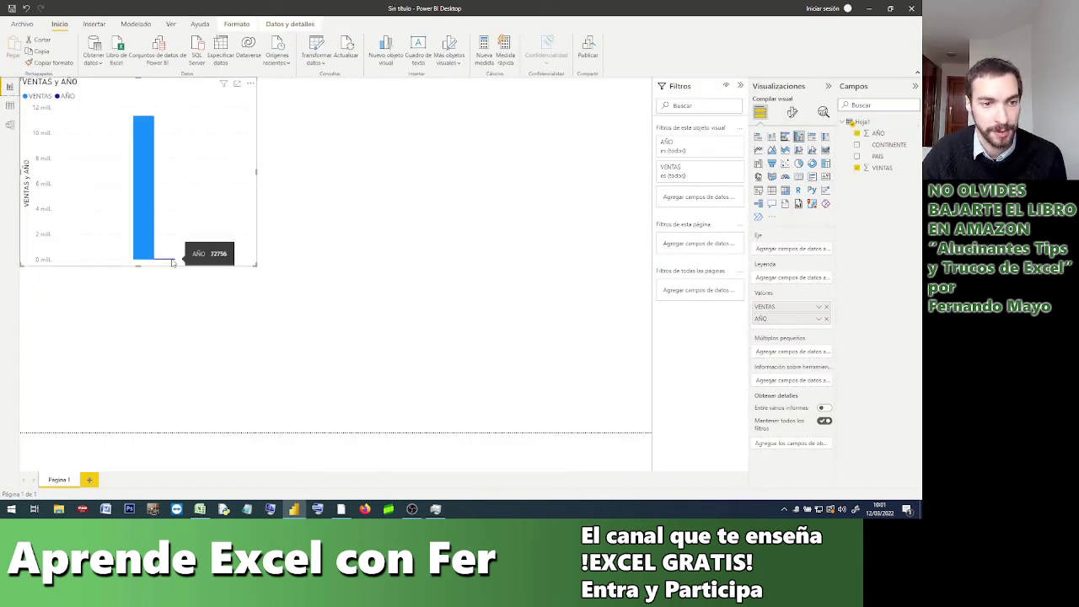
mouse_move(144, 203)
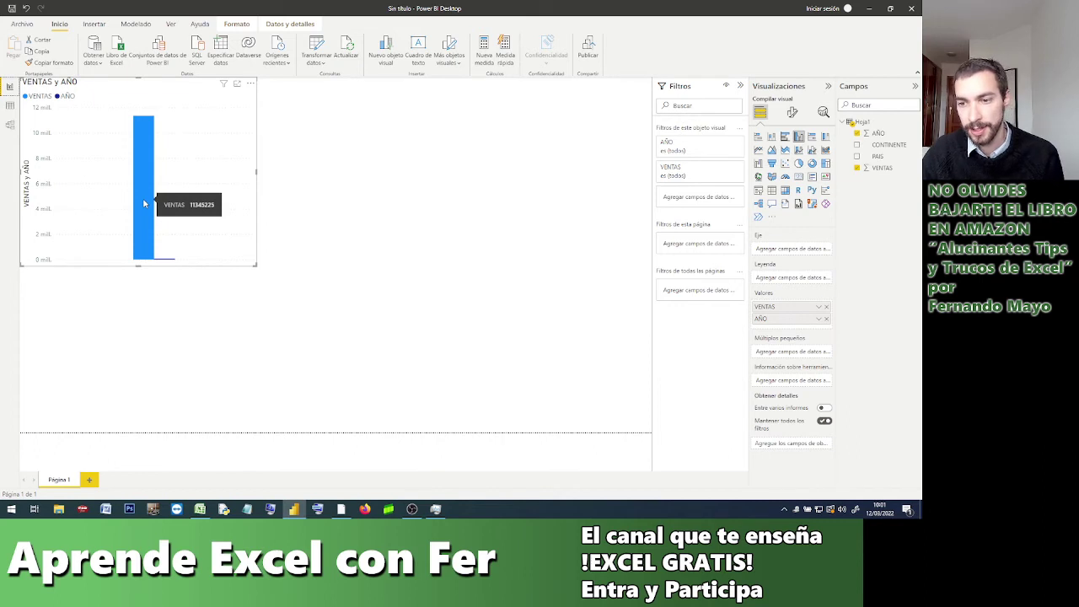
click(855, 135)
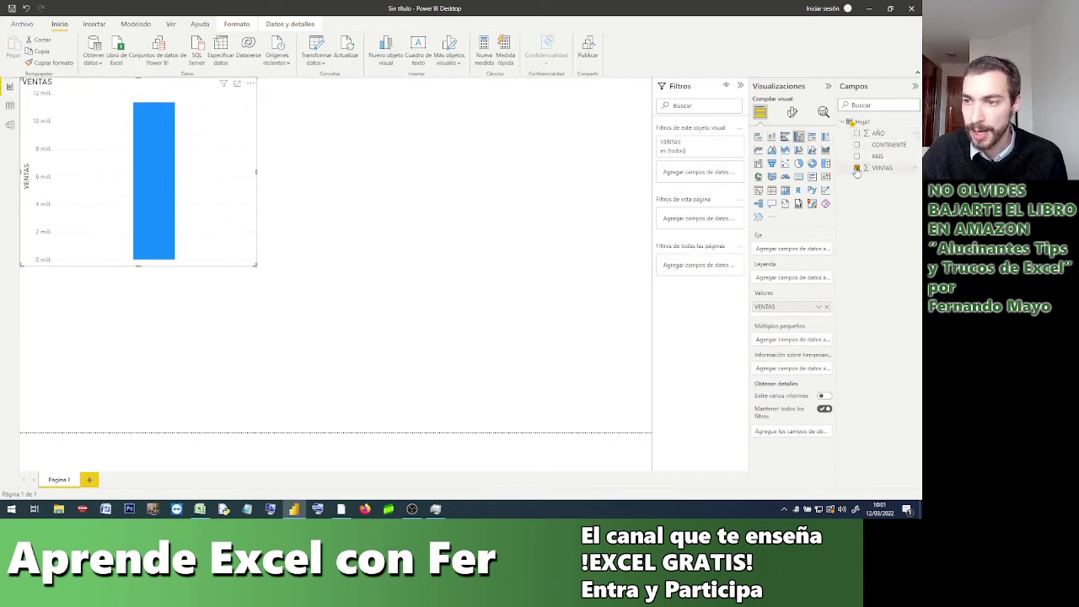
click(856, 167)
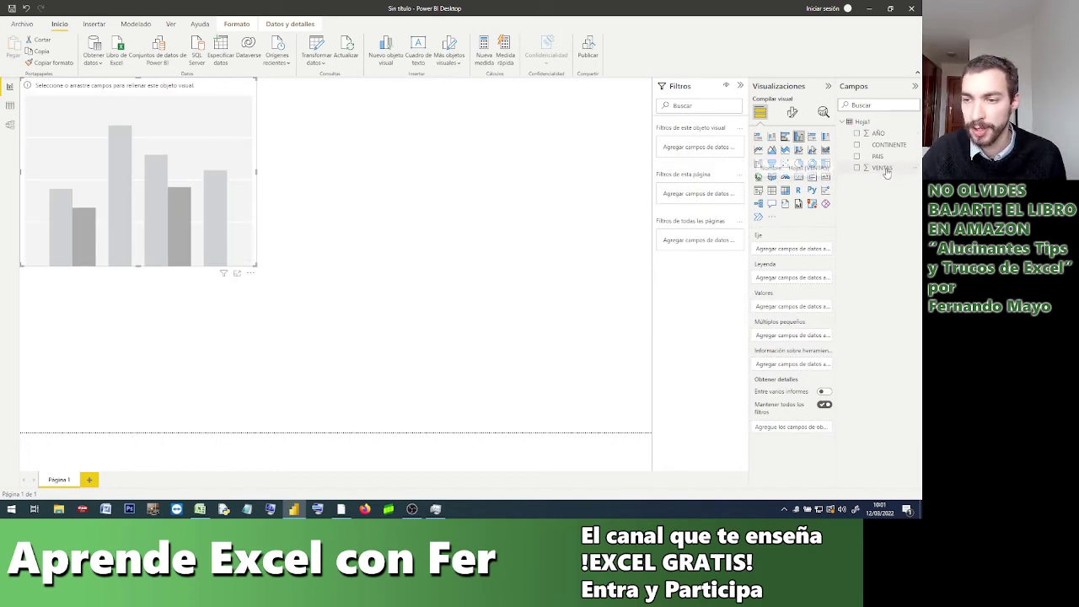
Build a column chart with VENTAS as values and AÑO on the axis.
mouse_move(887, 173)
mouse_down()
mouse_move(839, 208)
mouse_move(877, 167)
mouse_up()
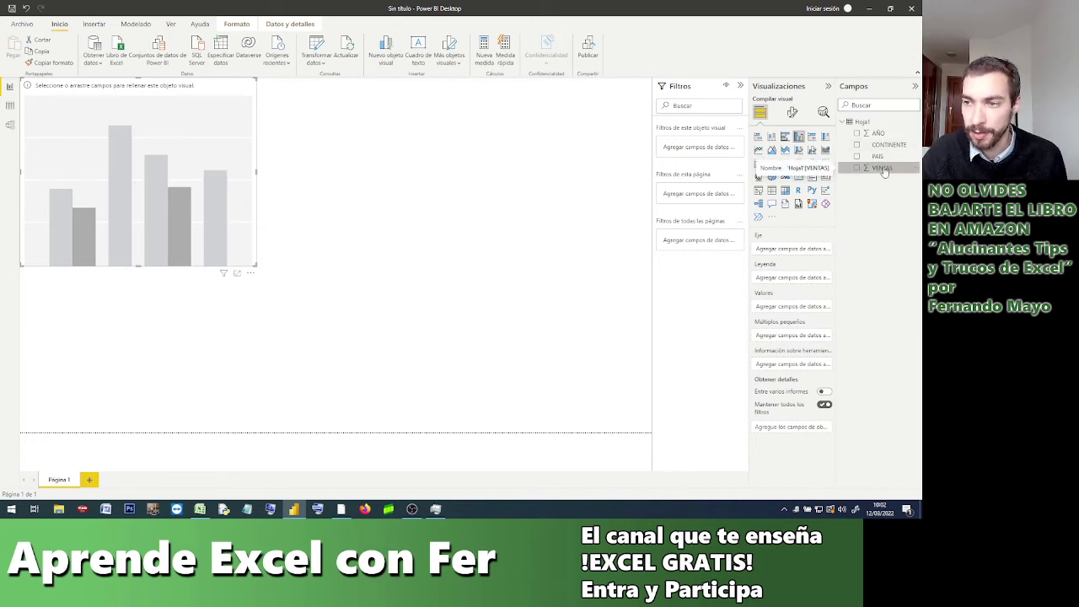
drag(884, 171, 800, 310)
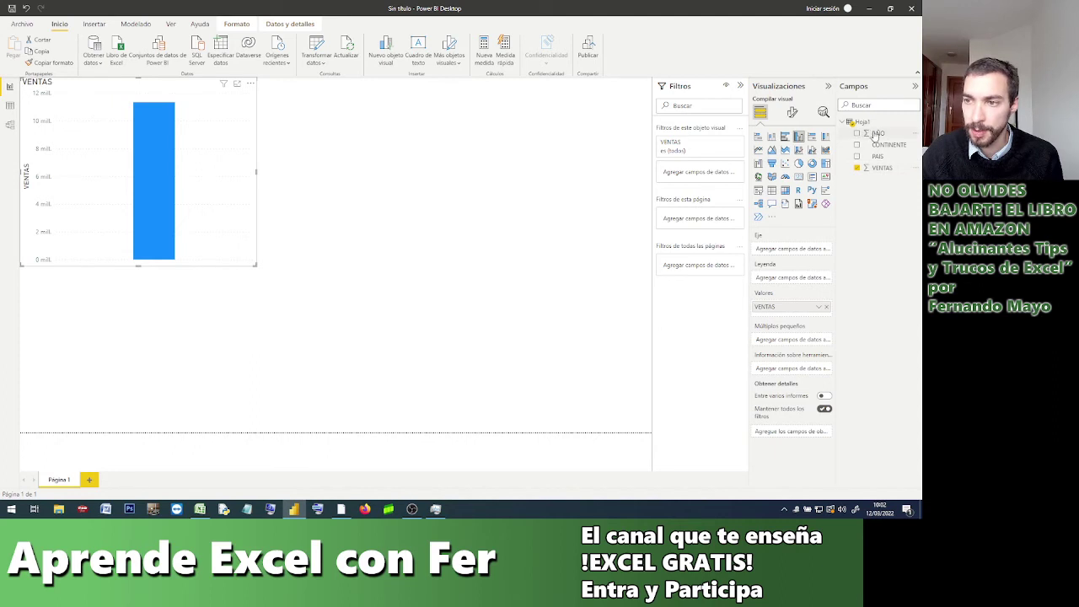
drag(877, 133, 793, 252)
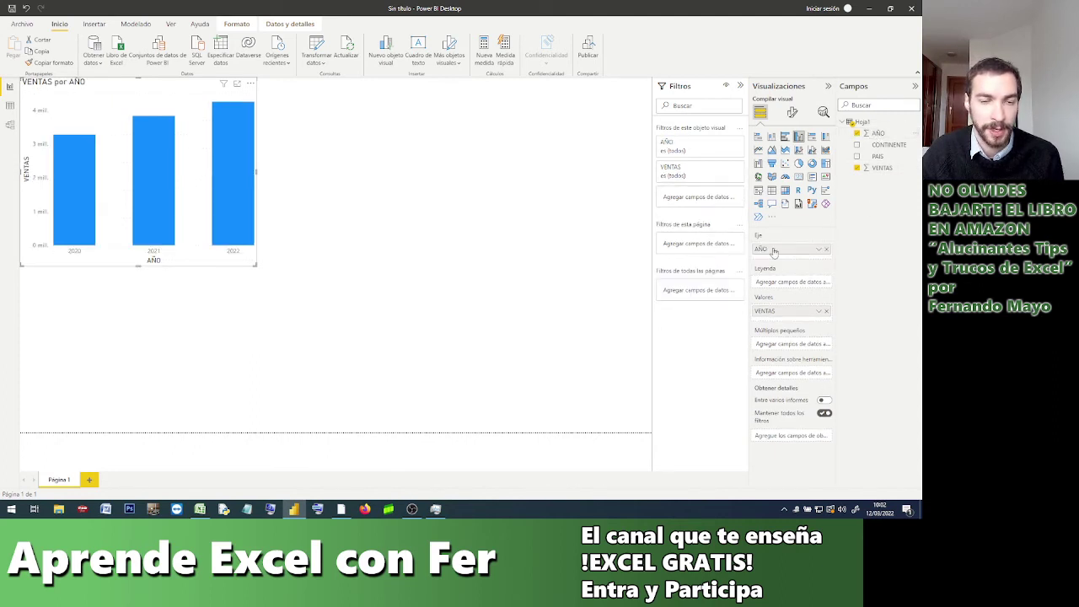
Move AÑO from Axis to Legend and put CONTINENTE on the axis.
mouse_move(89, 240)
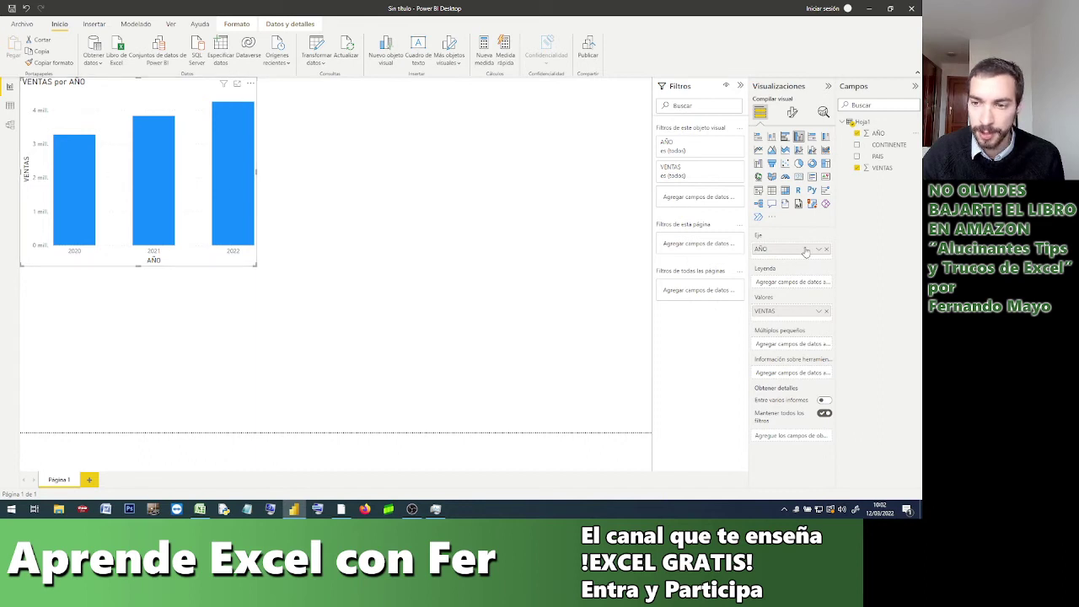
drag(806, 252, 798, 289)
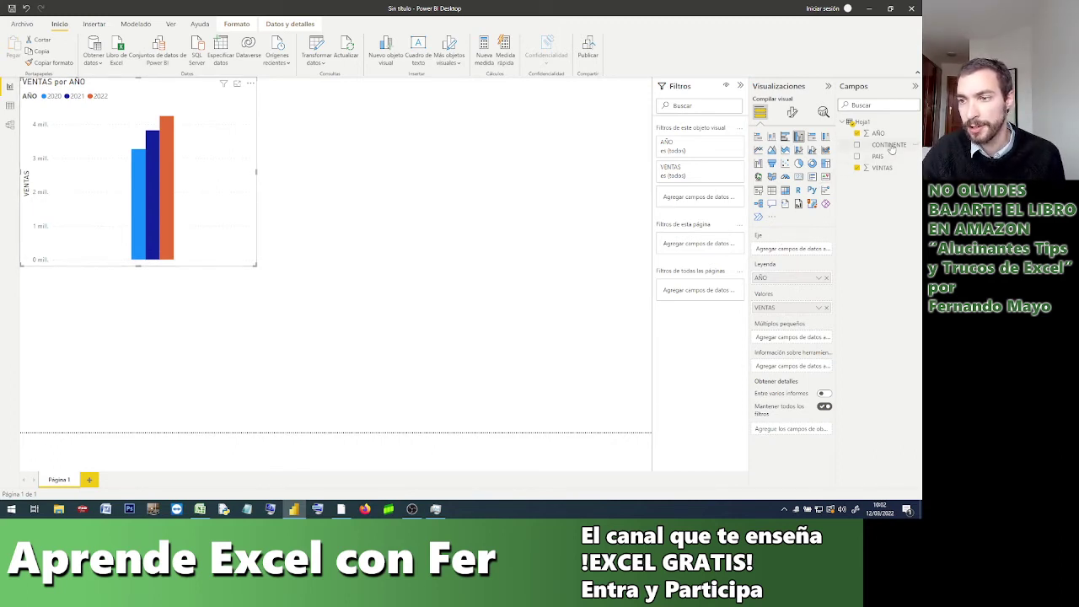
drag(889, 145, 777, 254)
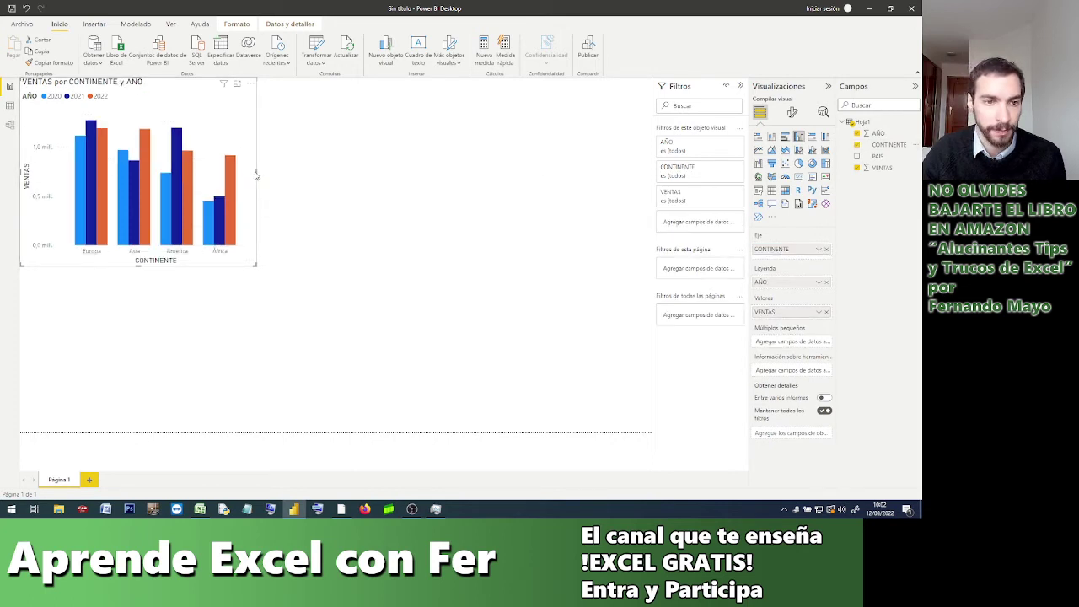
Widen the VENTAS by CONTINENTE and AÑO column chart on the page.
drag(256, 172, 295, 173)
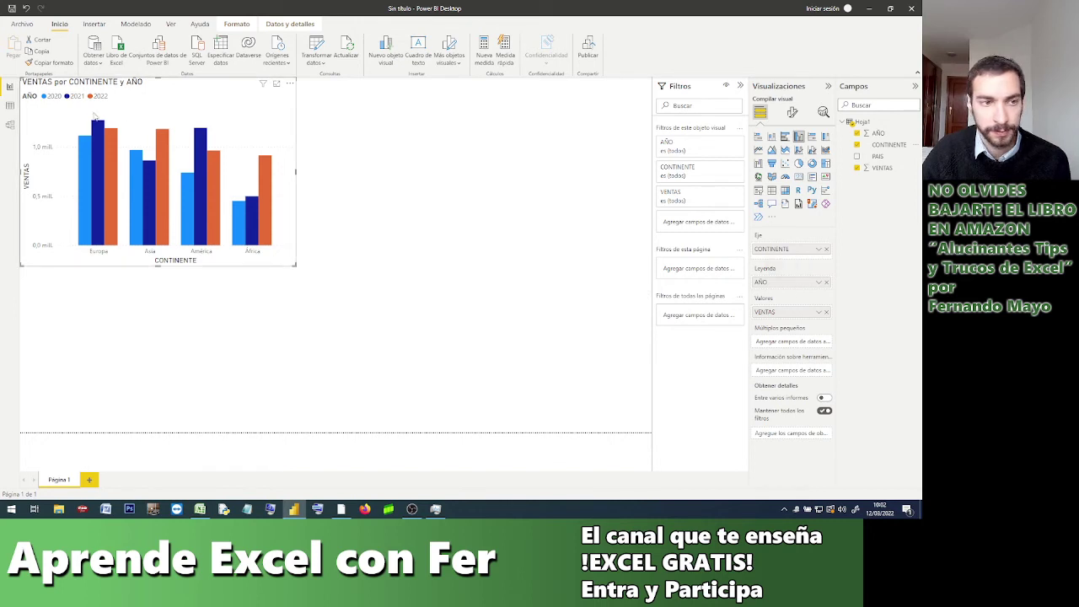
mouse_move(95, 160)
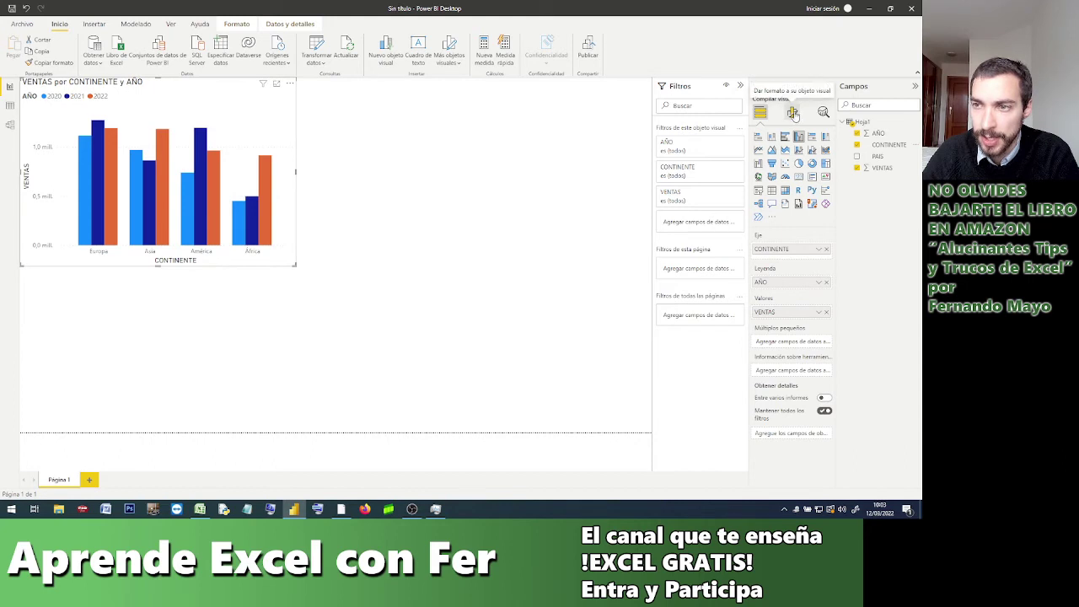
Open the chart's Format visual pane, widen it, and expand the Columns colour settings.
click(794, 114)
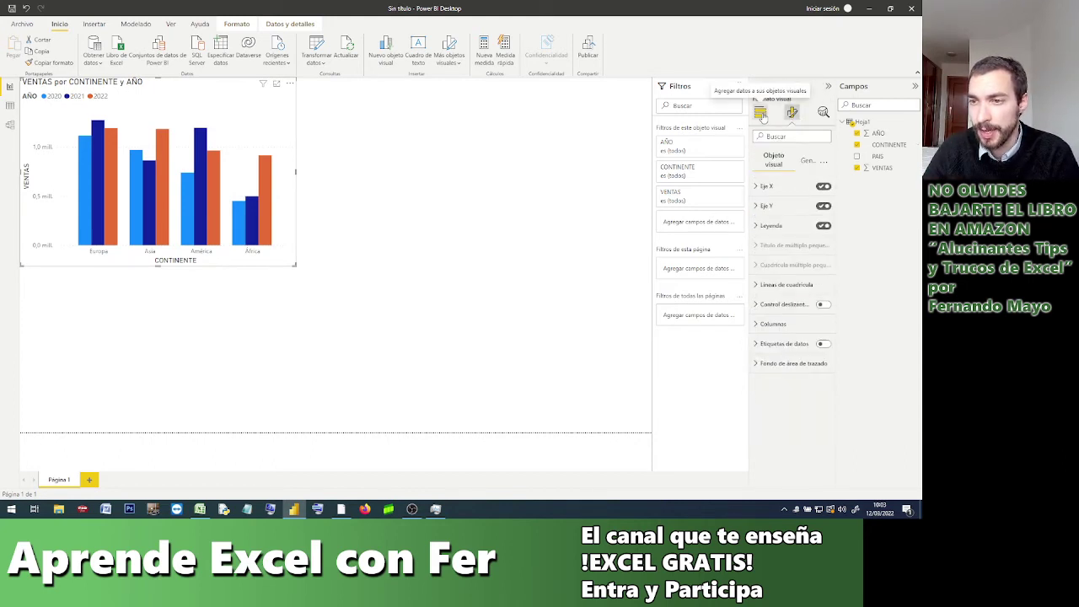
click(761, 115)
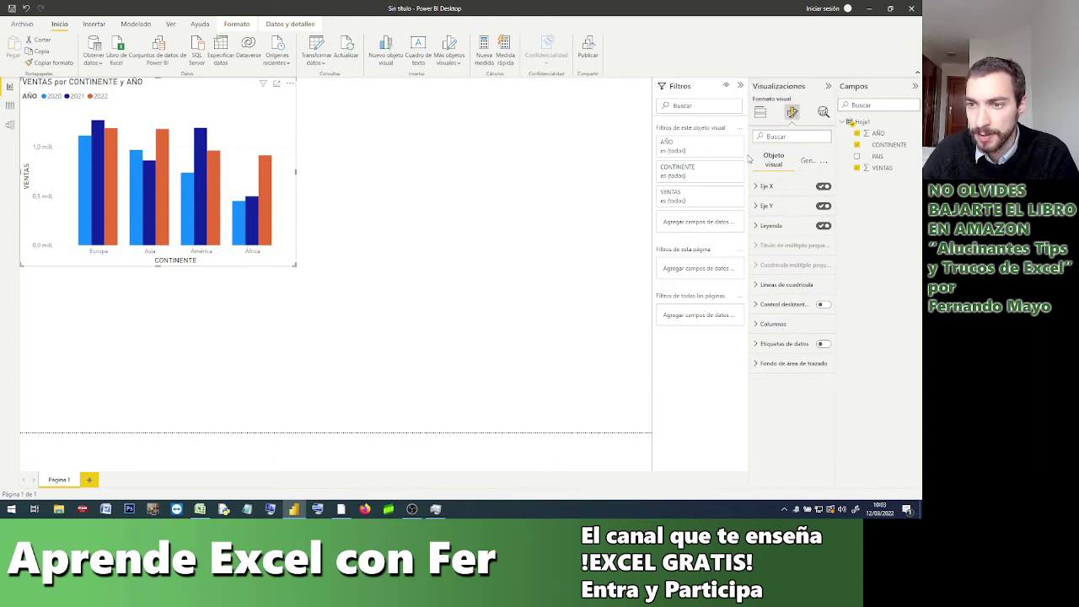
drag(738, 157, 696, 161)
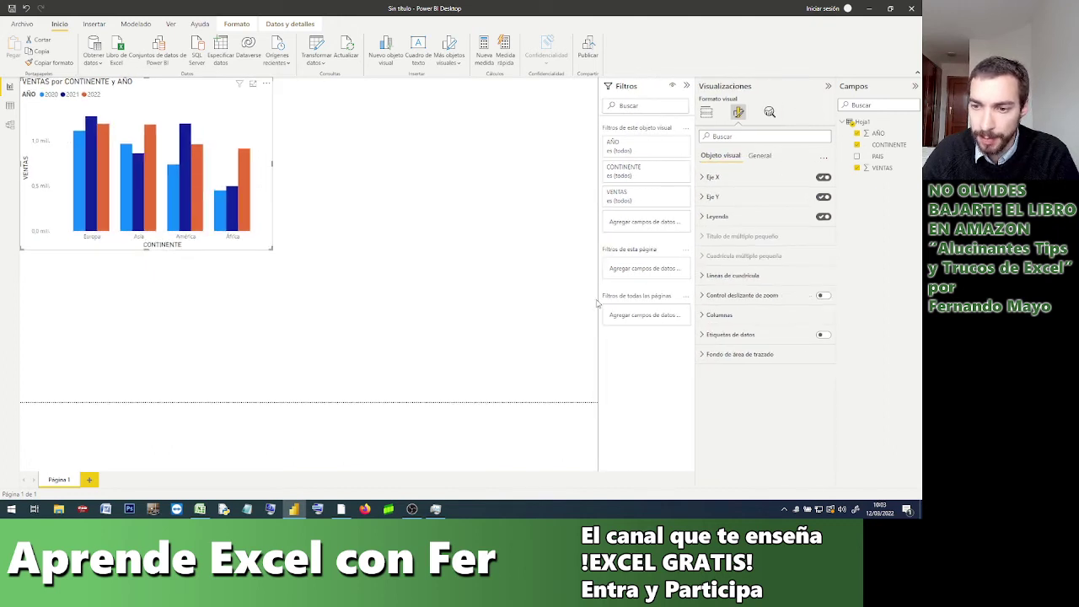
click(703, 316)
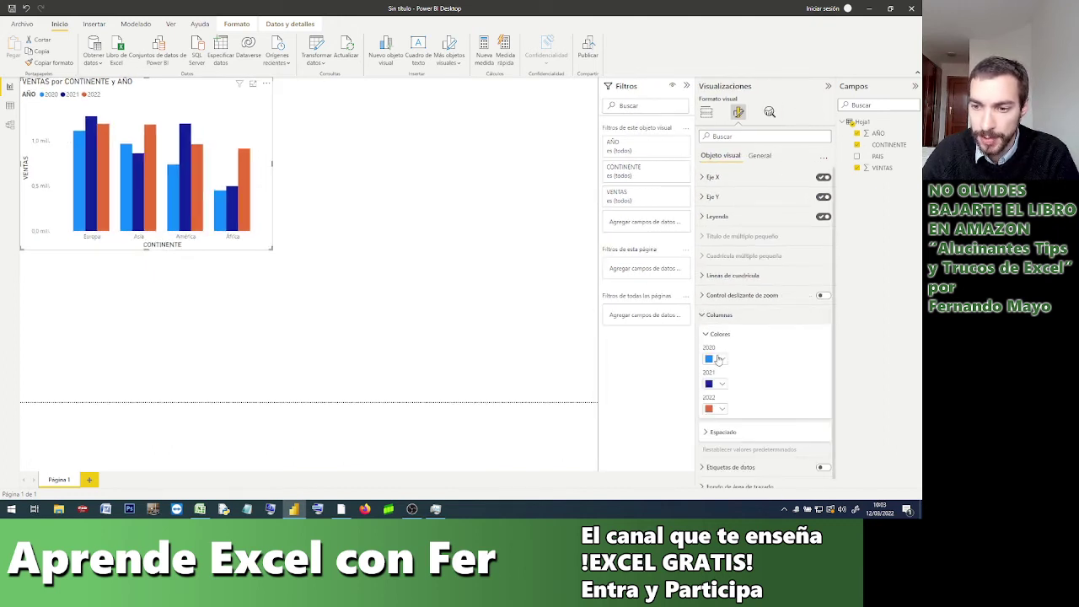
Give the 2020 and 2021 columns light blue and the 2022 columns blue.
click(722, 361)
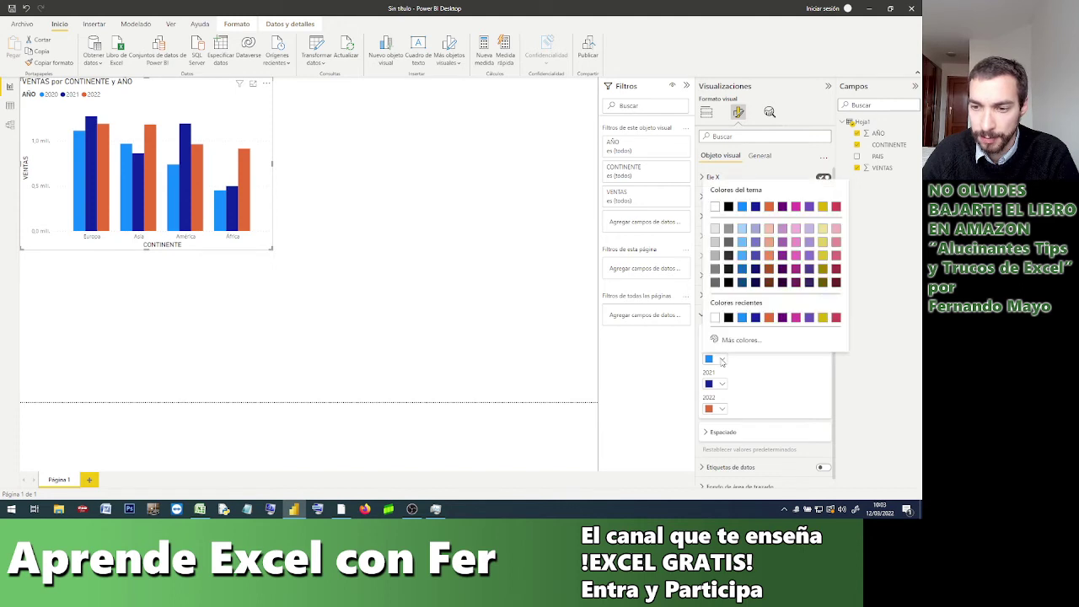
click(742, 230)
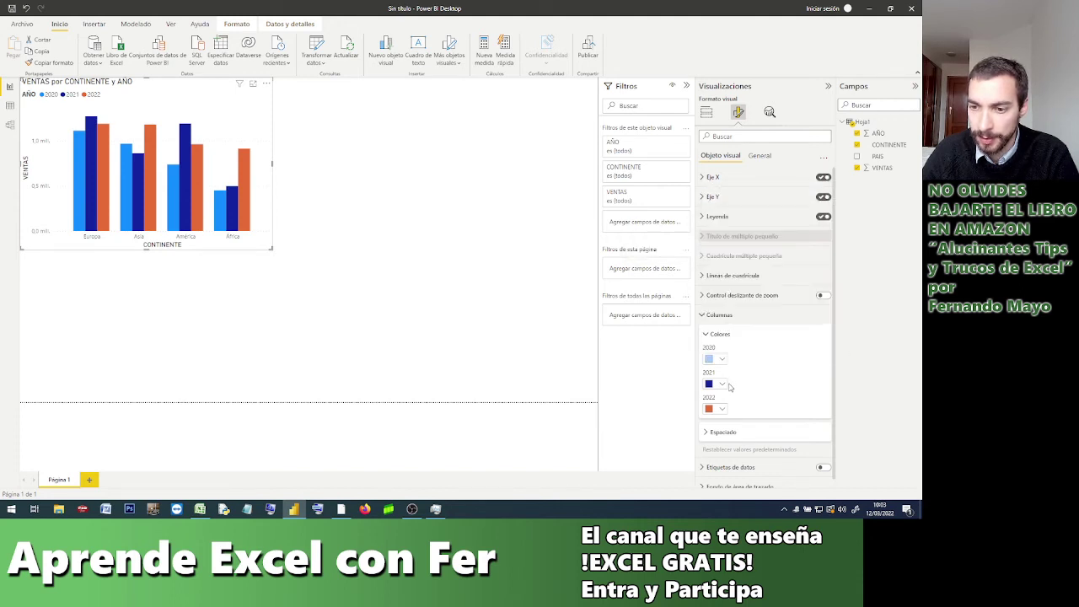
click(722, 385)
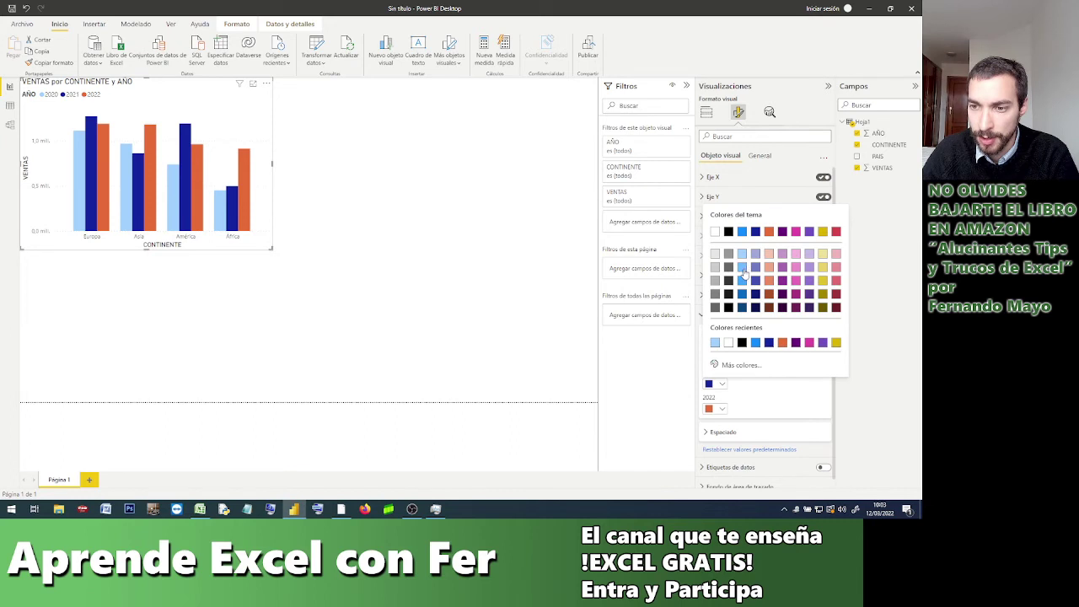
click(743, 269)
click(721, 410)
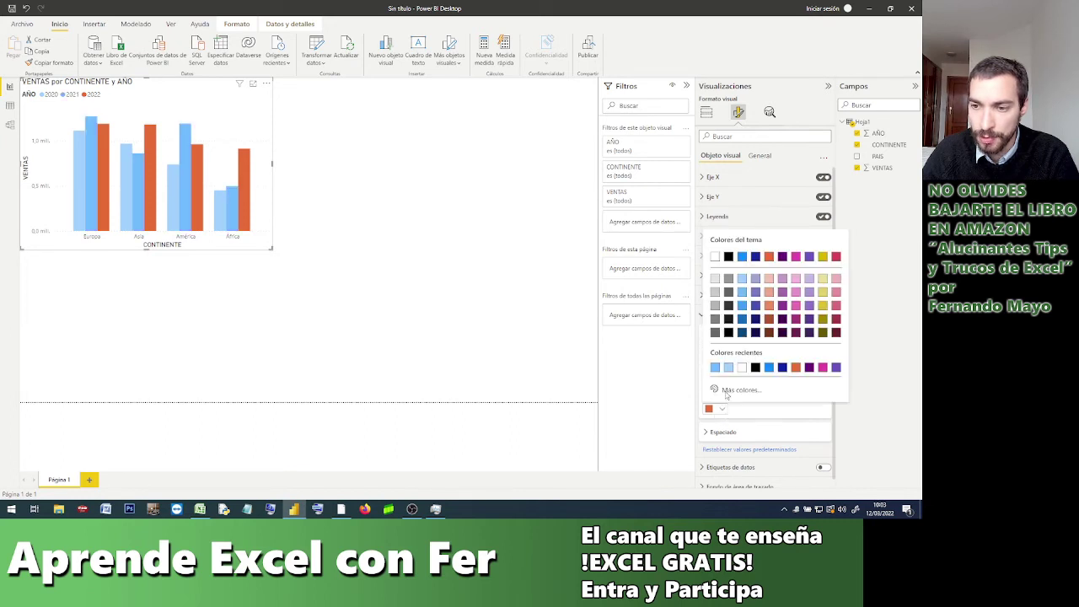
click(743, 309)
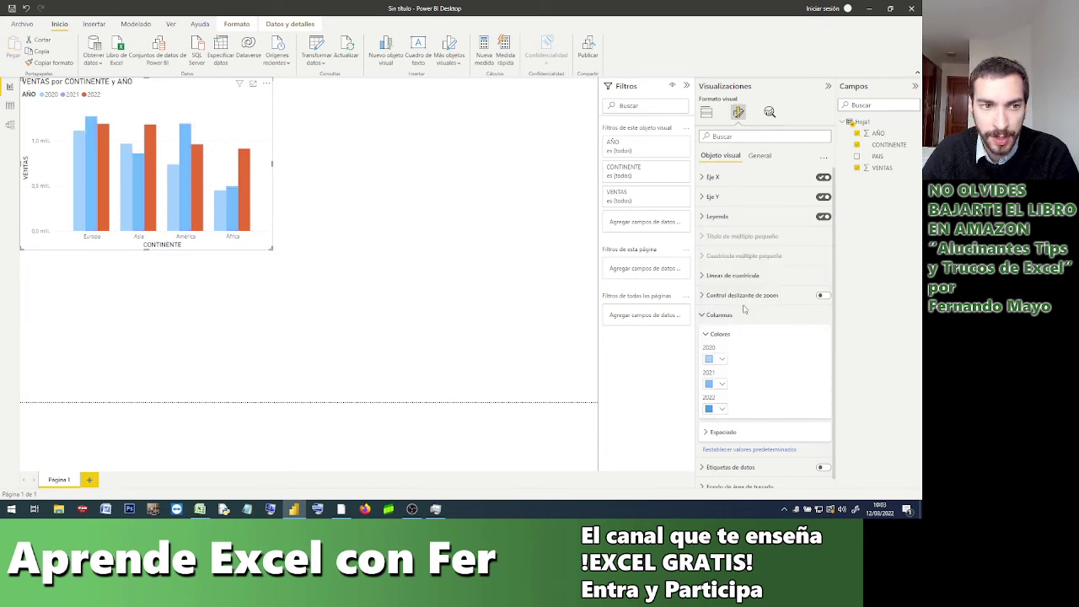
Refine colours: dark blue for 2022, medium blue for 2021, light blue for 2020.
click(721, 410)
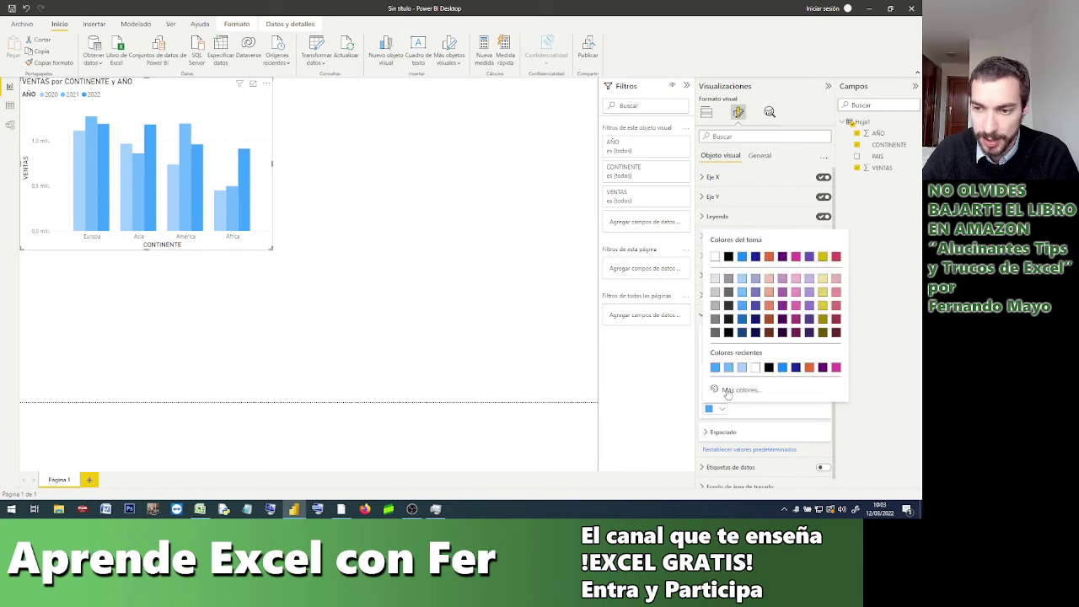
click(742, 322)
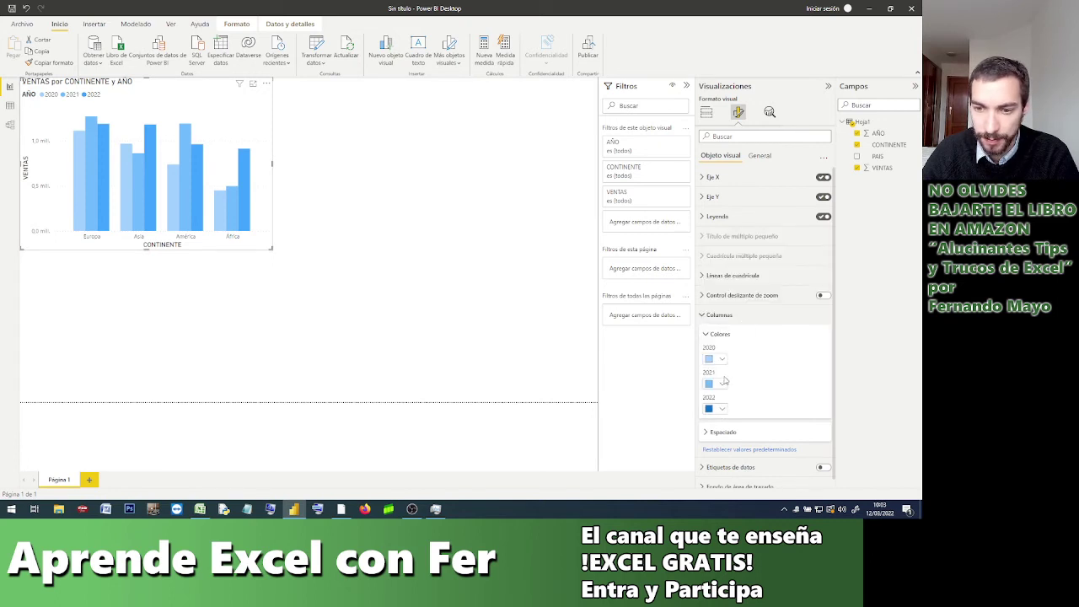
click(721, 385)
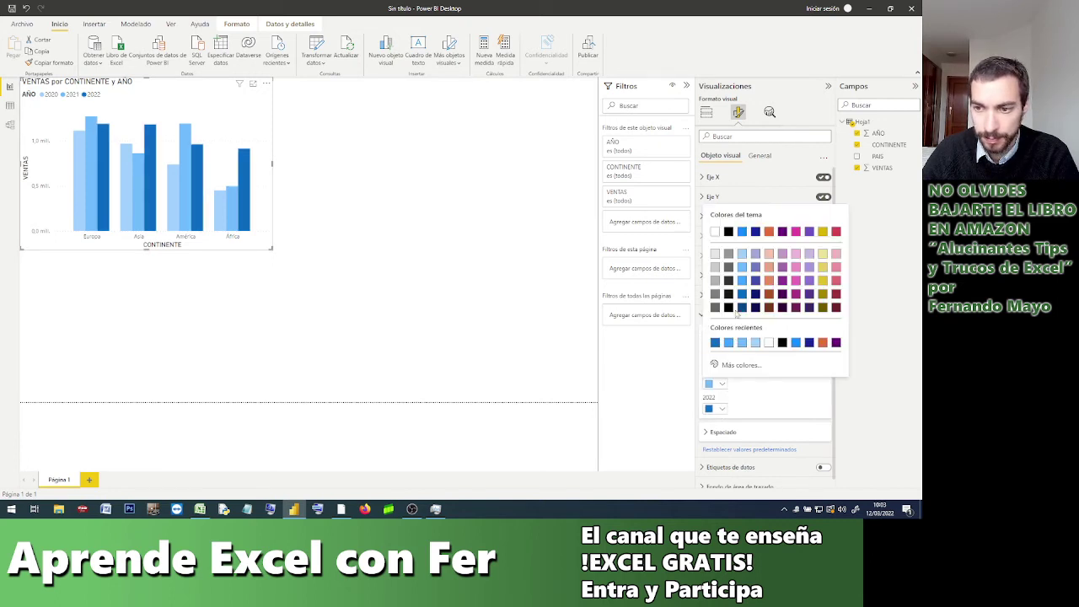
click(743, 284)
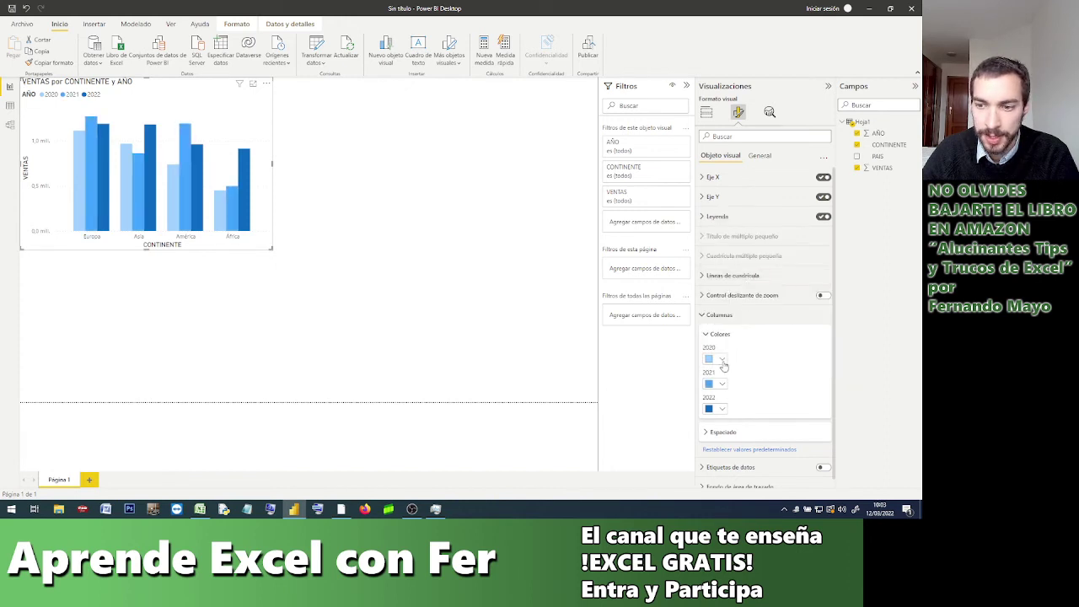
click(721, 360)
click(742, 244)
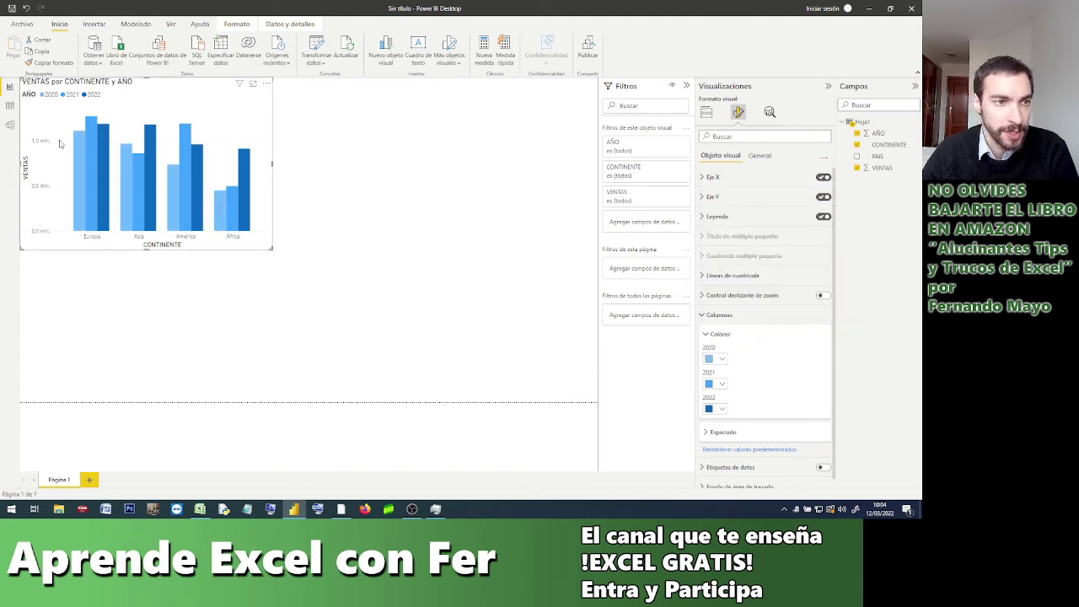
click(703, 315)
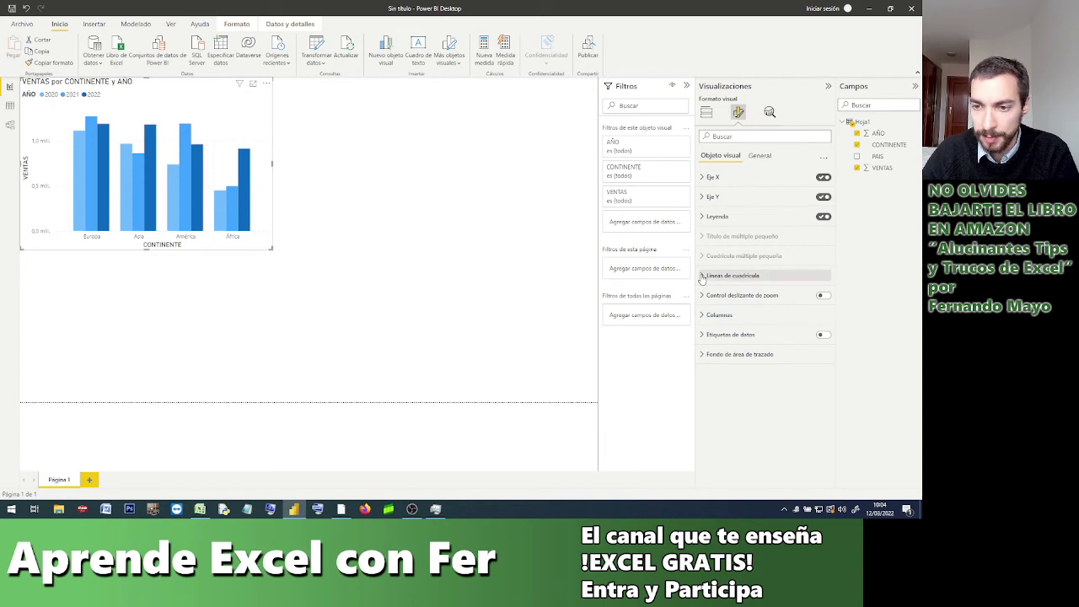
click(702, 278)
click(702, 278)
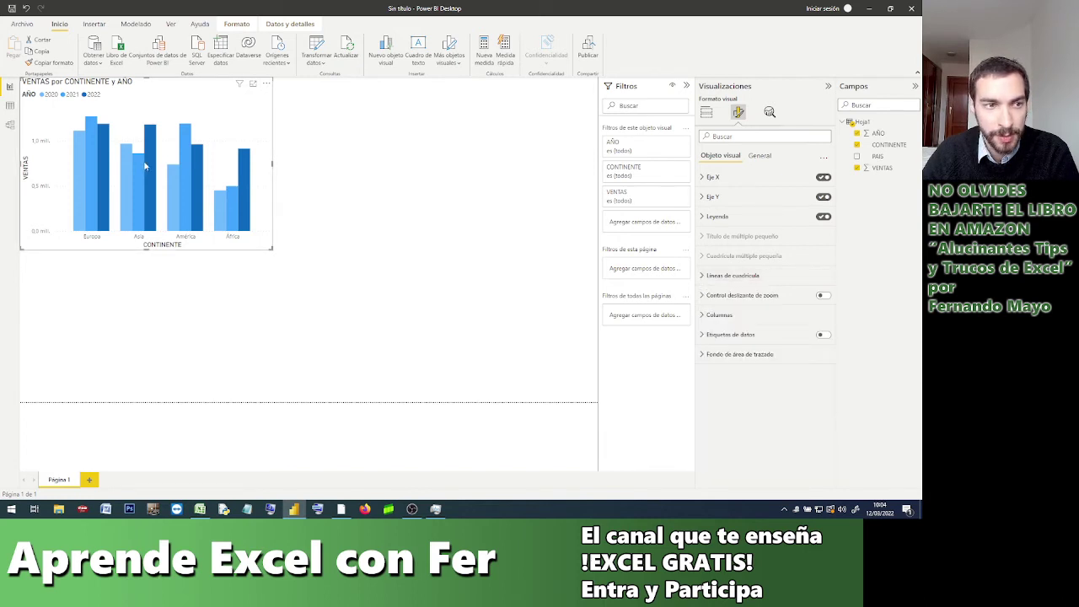
click(701, 199)
click(702, 199)
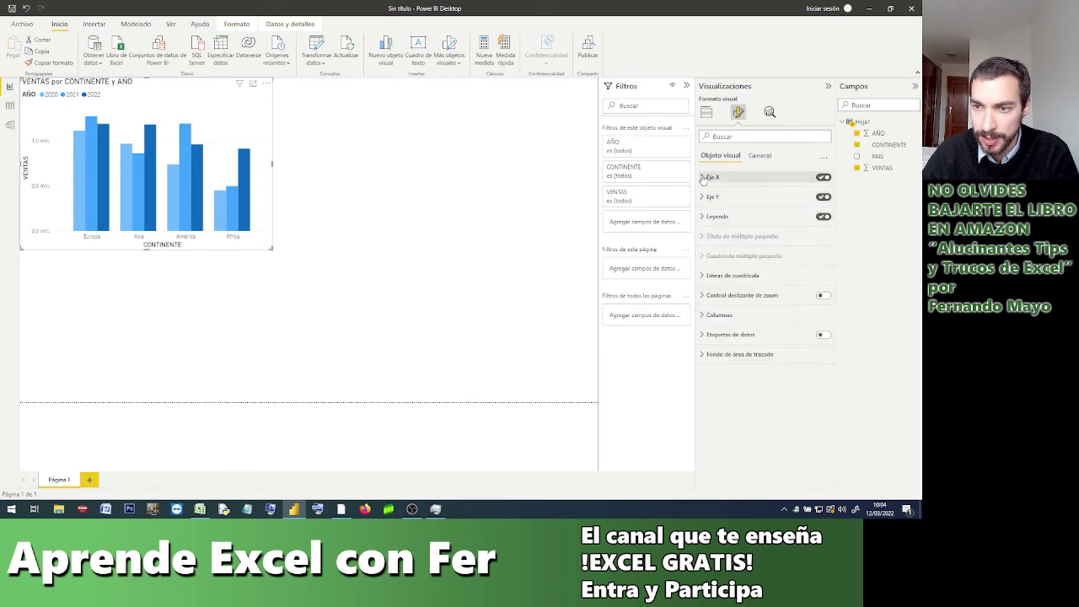
click(703, 178)
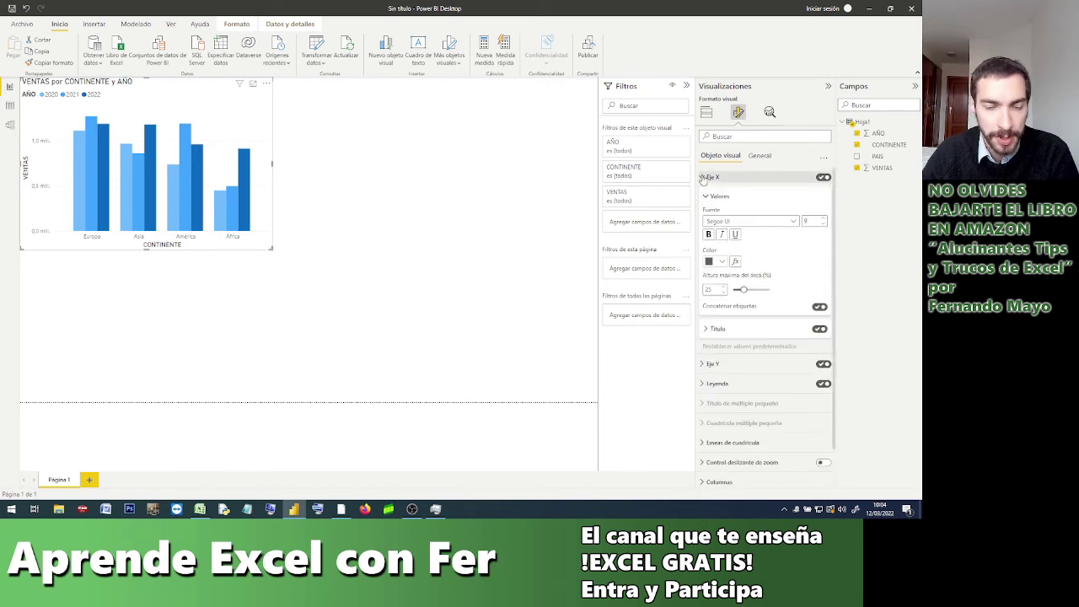
click(704, 178)
click(704, 178)
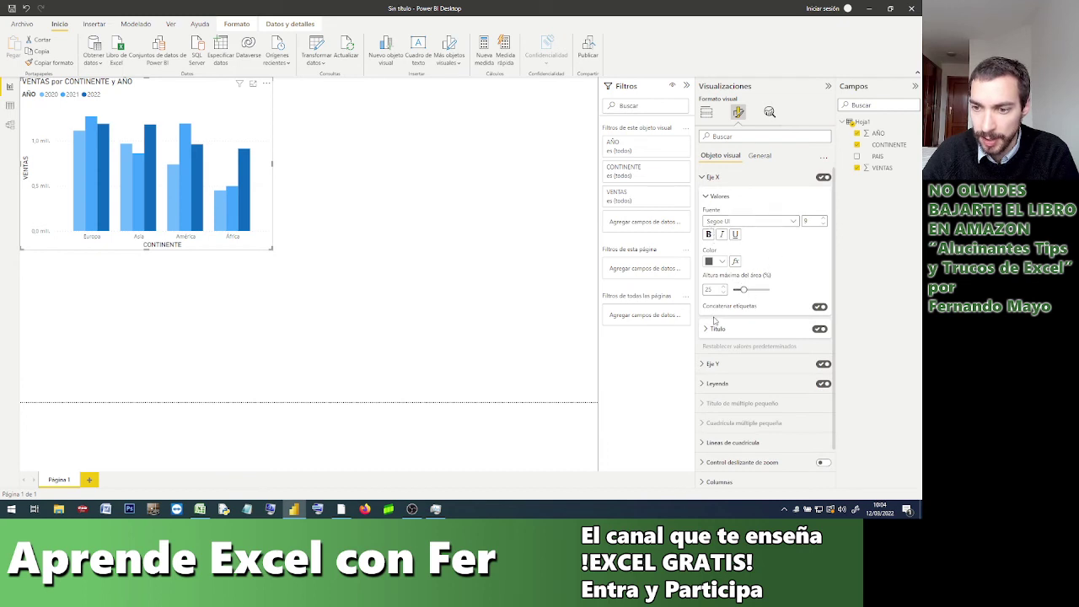
click(707, 197)
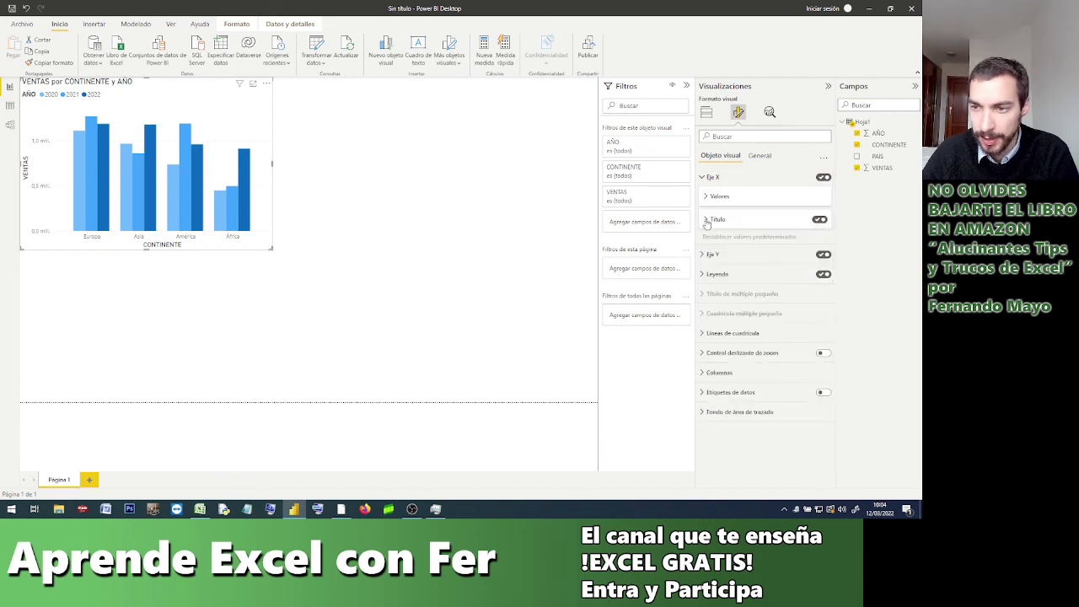
click(707, 220)
click(707, 221)
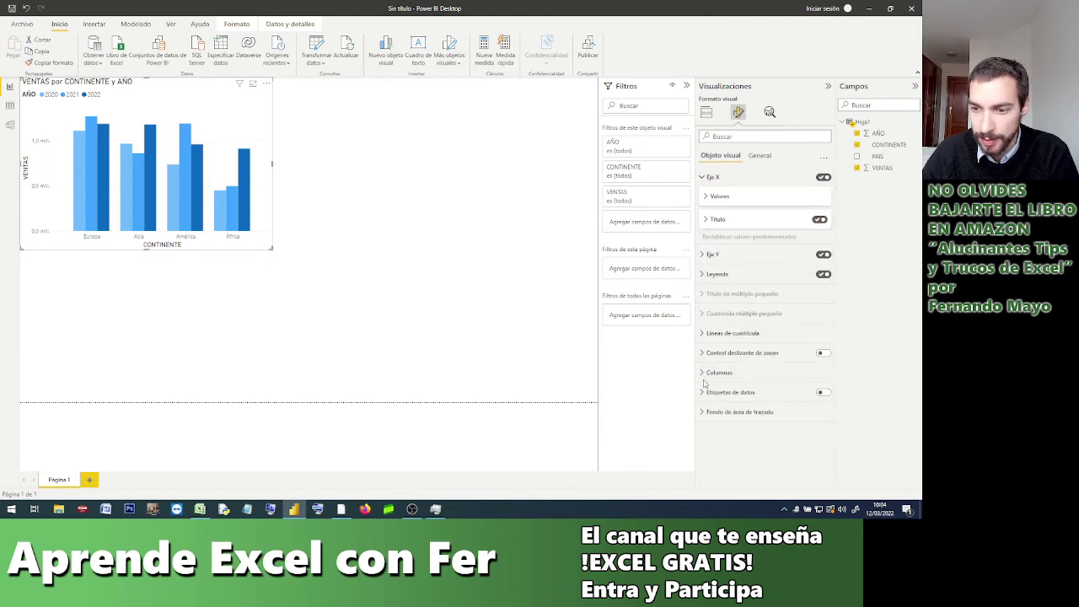
Turn on Etiquetas de datos for the columns, keeping label position at Automático.
click(824, 393)
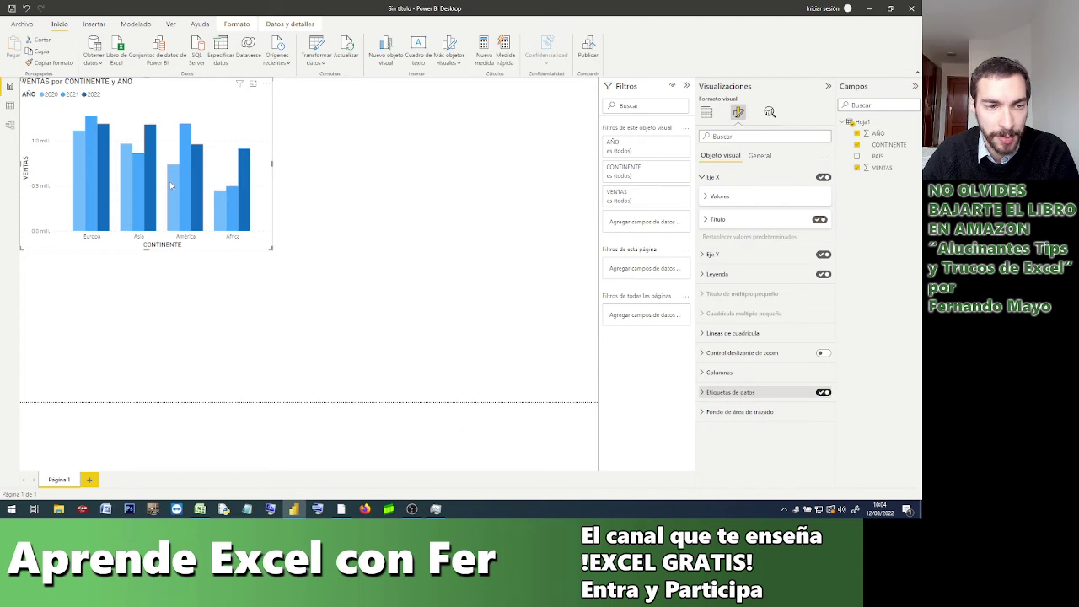
click(734, 392)
scroll(743, 383, down, 3)
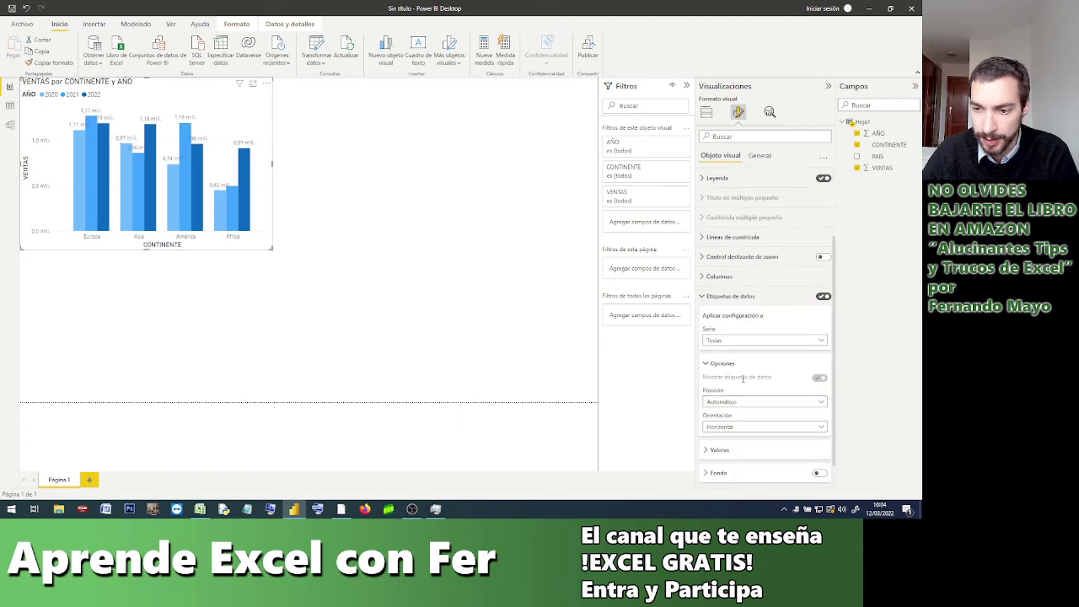
click(730, 373)
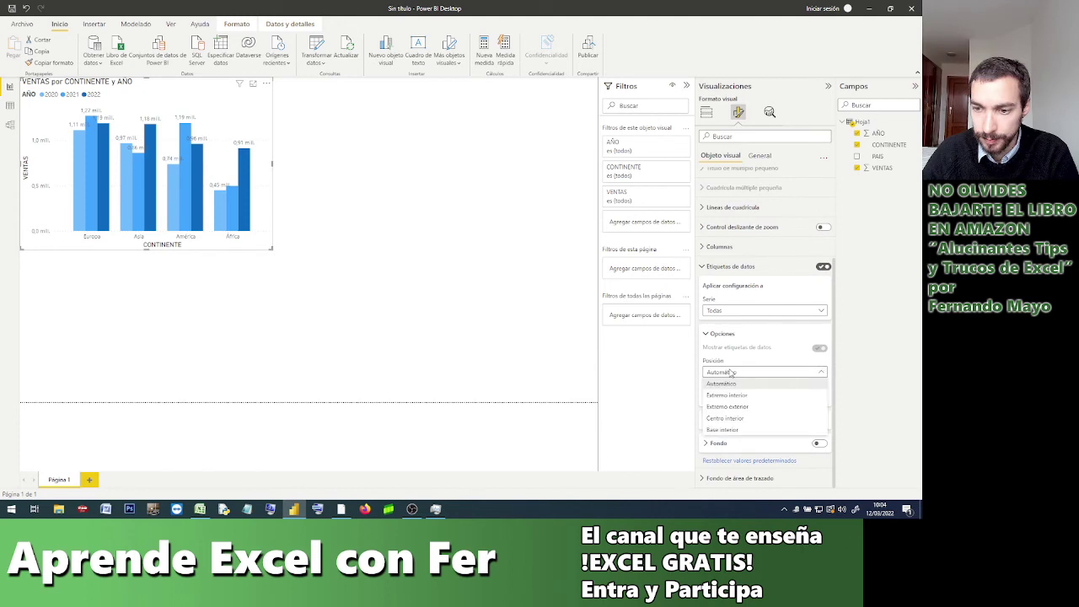
click(730, 374)
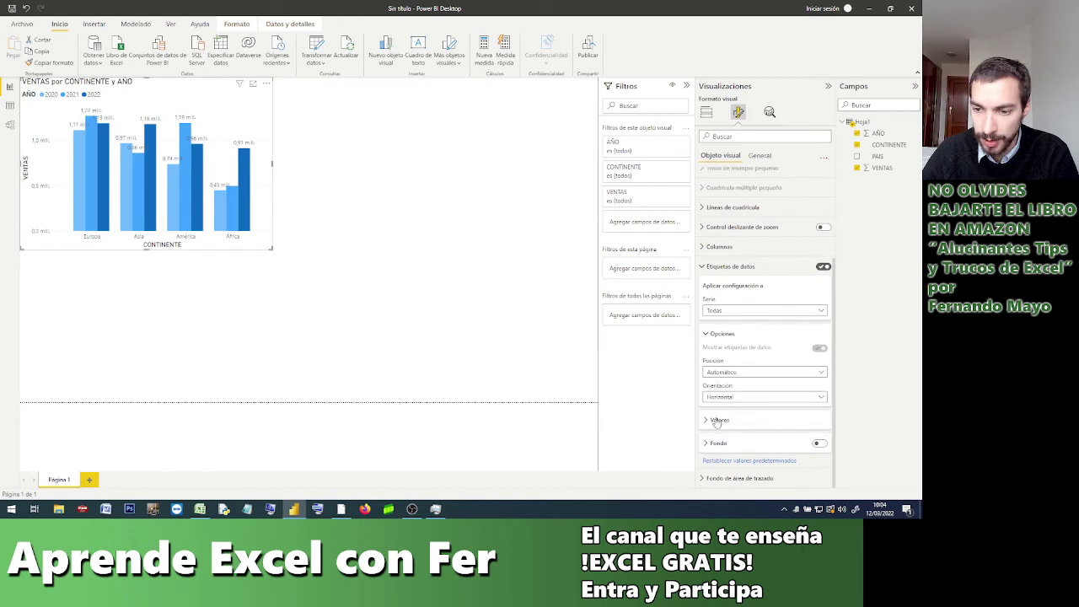
Set label display units to Miles, then back to Automático, and return to the field wells.
click(716, 420)
scroll(742, 413, down, 2)
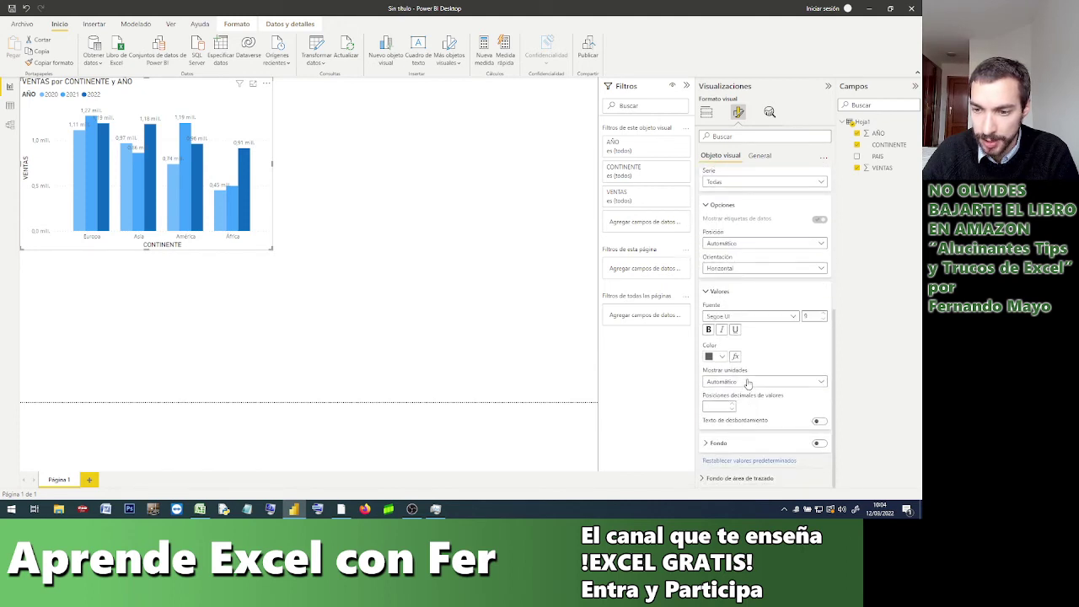
click(747, 383)
click(718, 418)
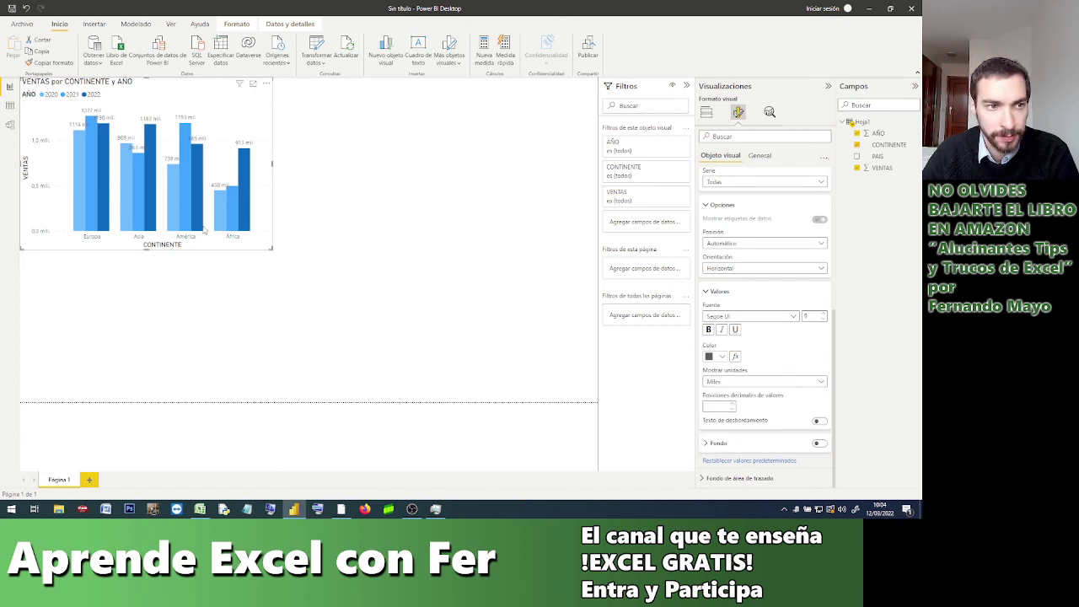
click(735, 384)
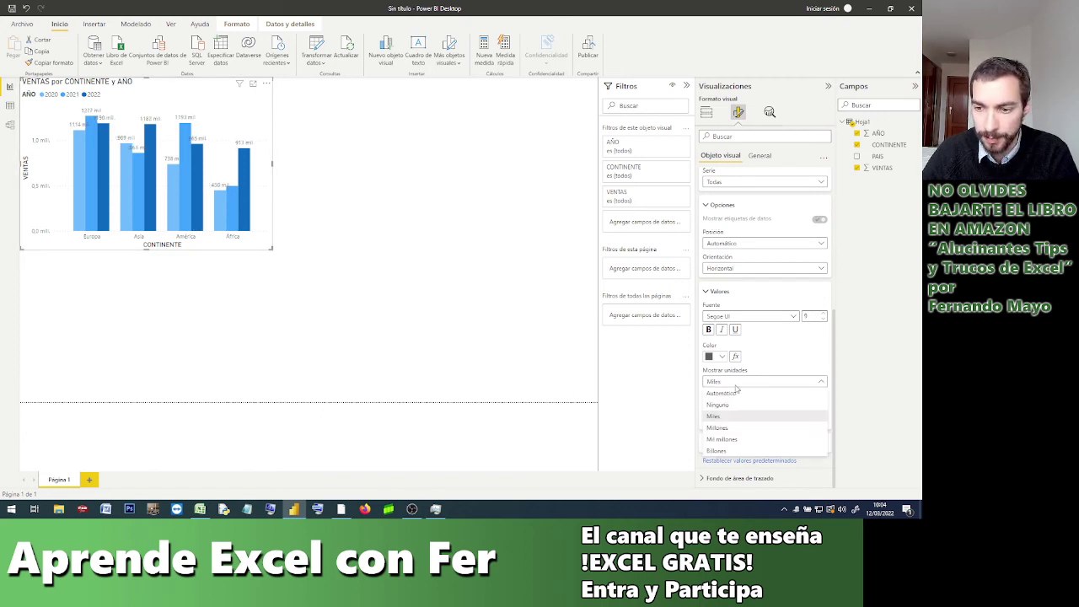
click(735, 394)
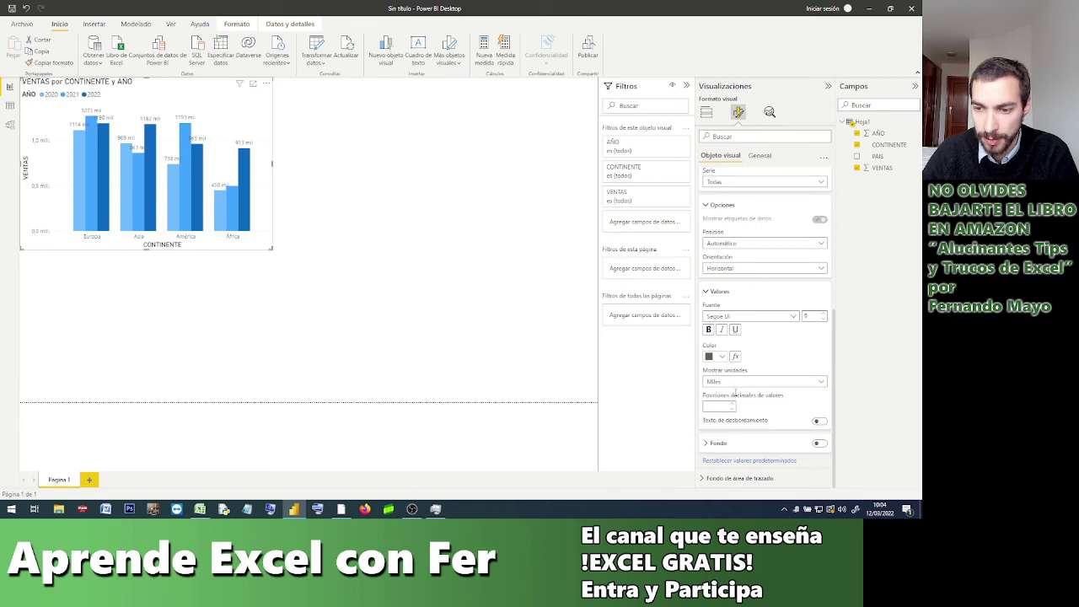
click(706, 291)
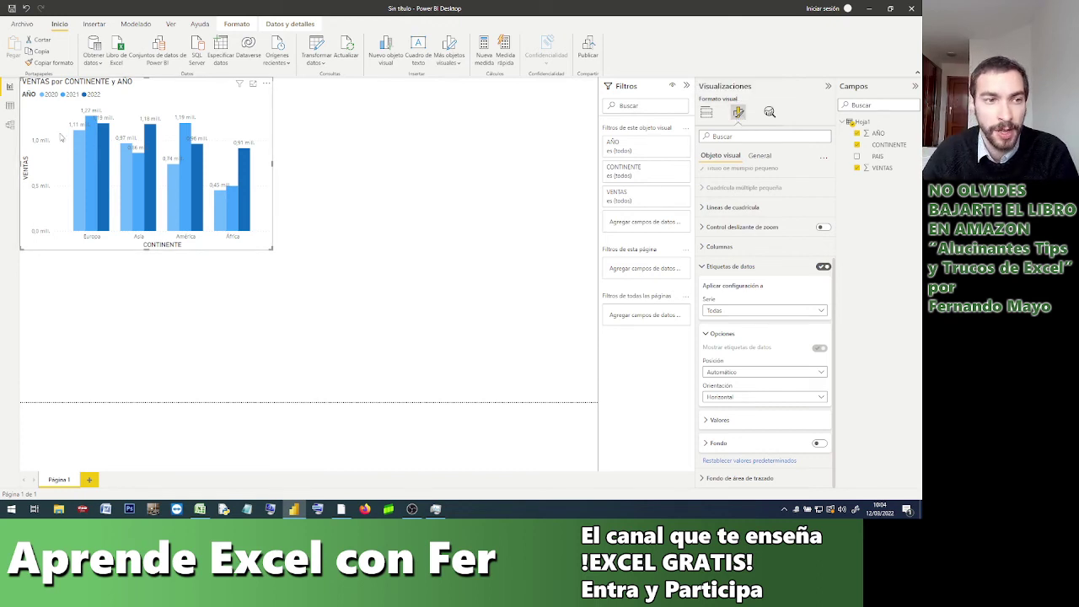
click(707, 112)
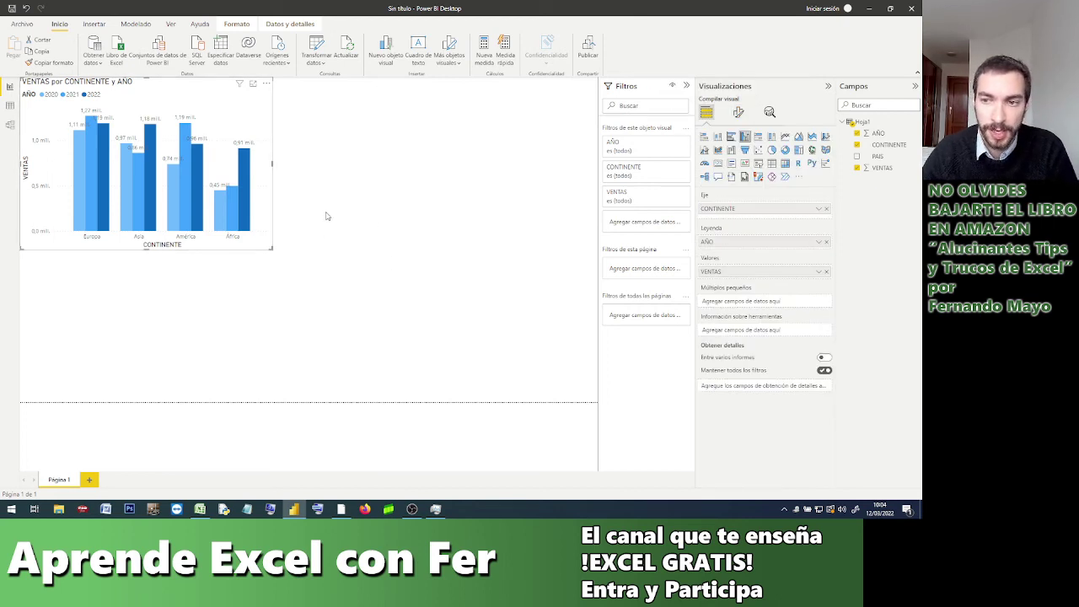
Add a treemap visual and place it, made taller, at the top right beside the chart.
click(333, 251)
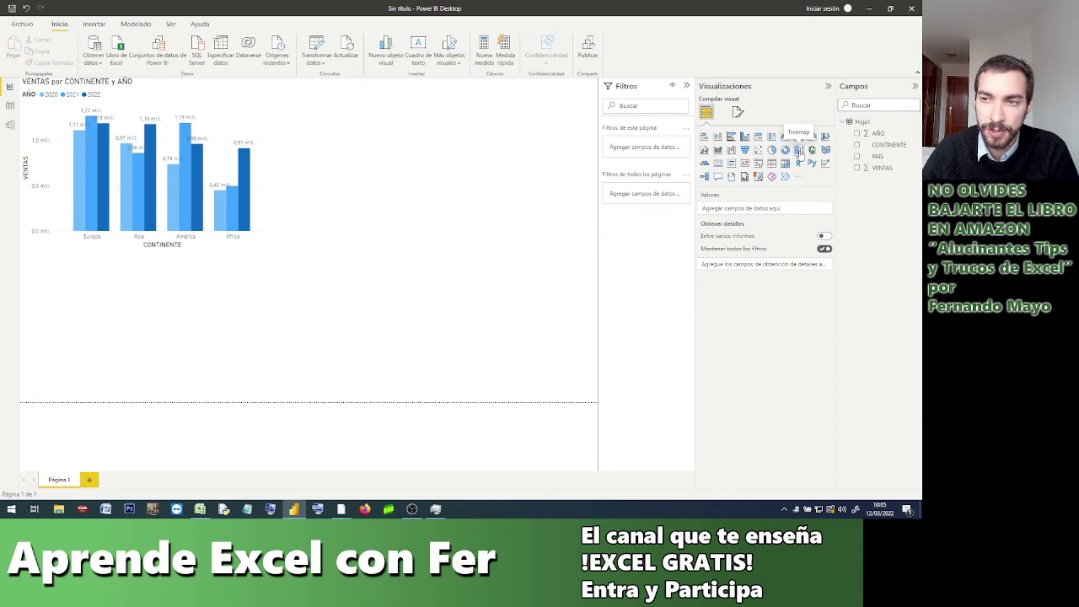
click(798, 150)
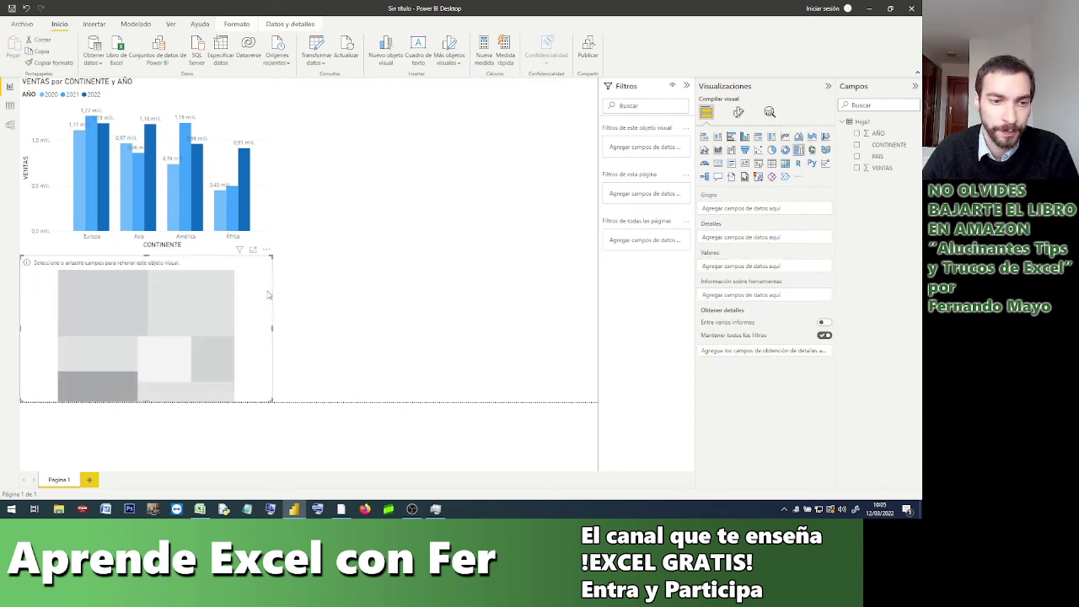
drag(268, 294, 530, 111)
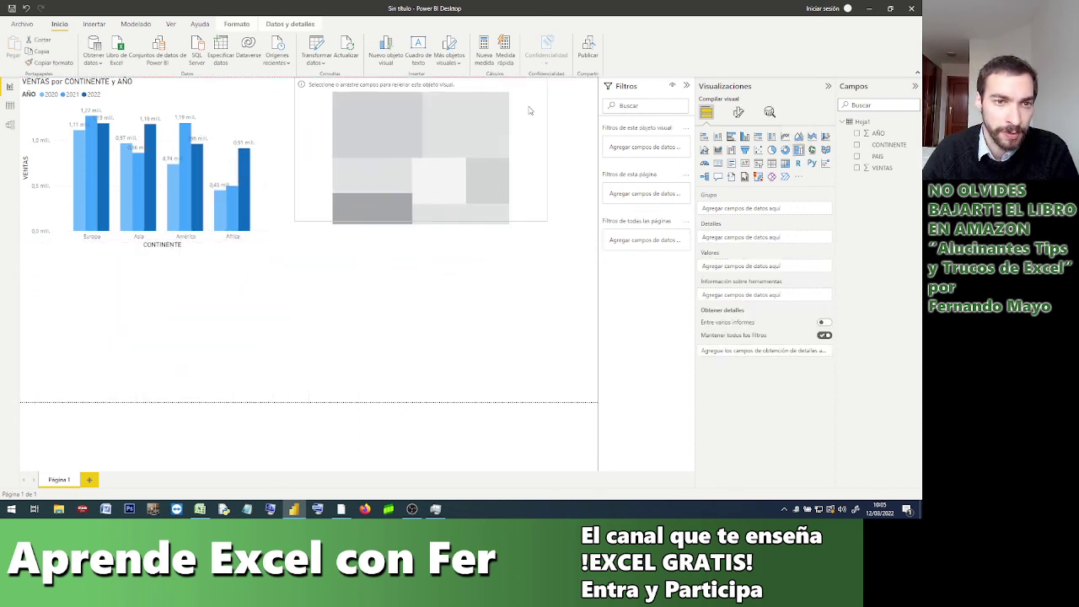
drag(354, 222, 423, 243)
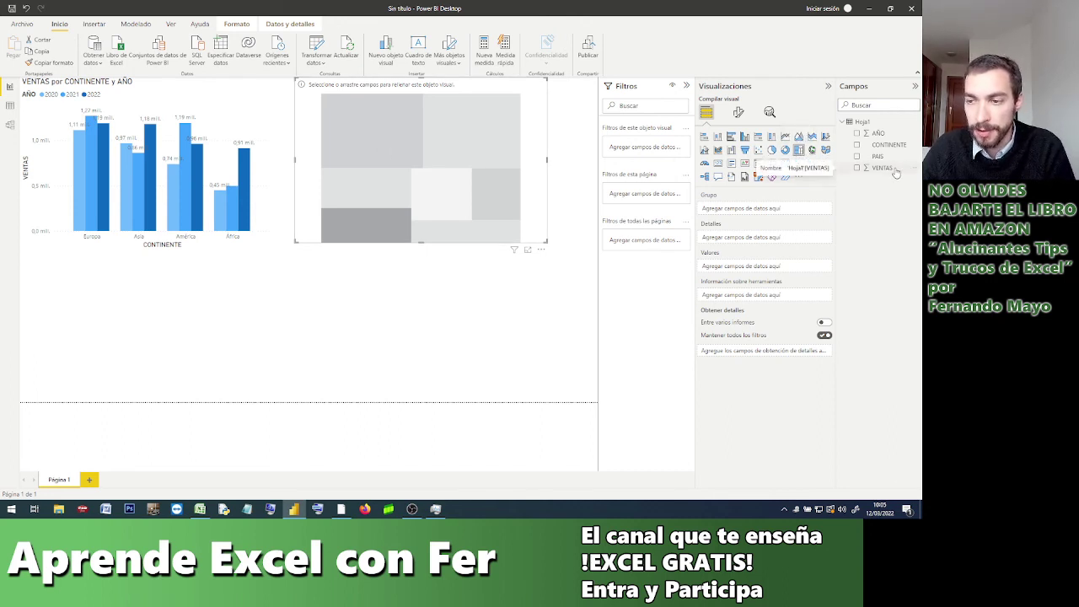
Set the treemap's Valores to VENTAS and its Grupo to CONTINENTE.
drag(890, 171, 769, 271)
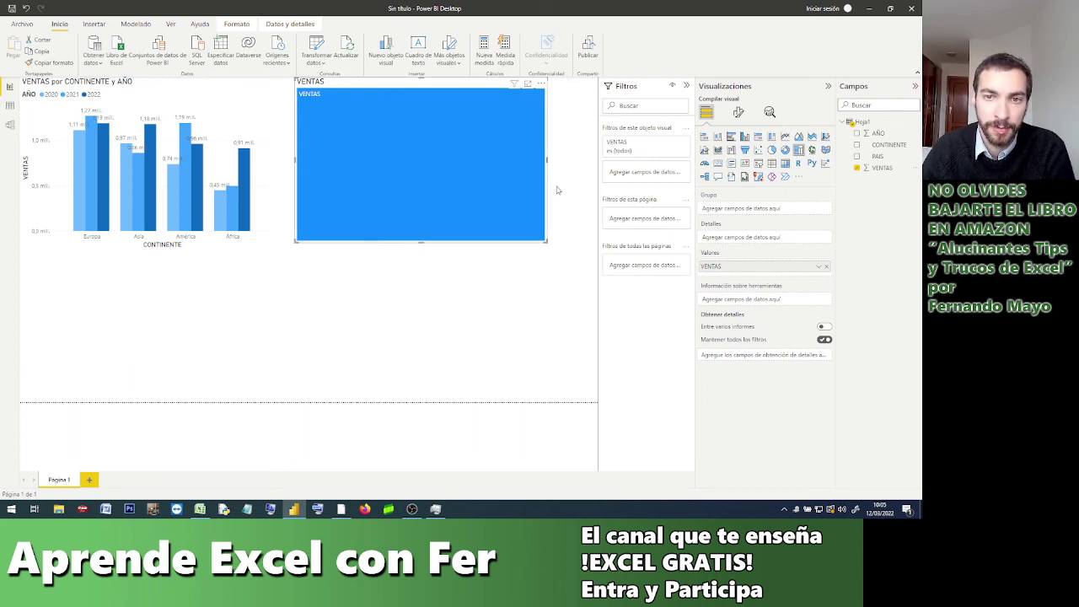
mouse_move(509, 103)
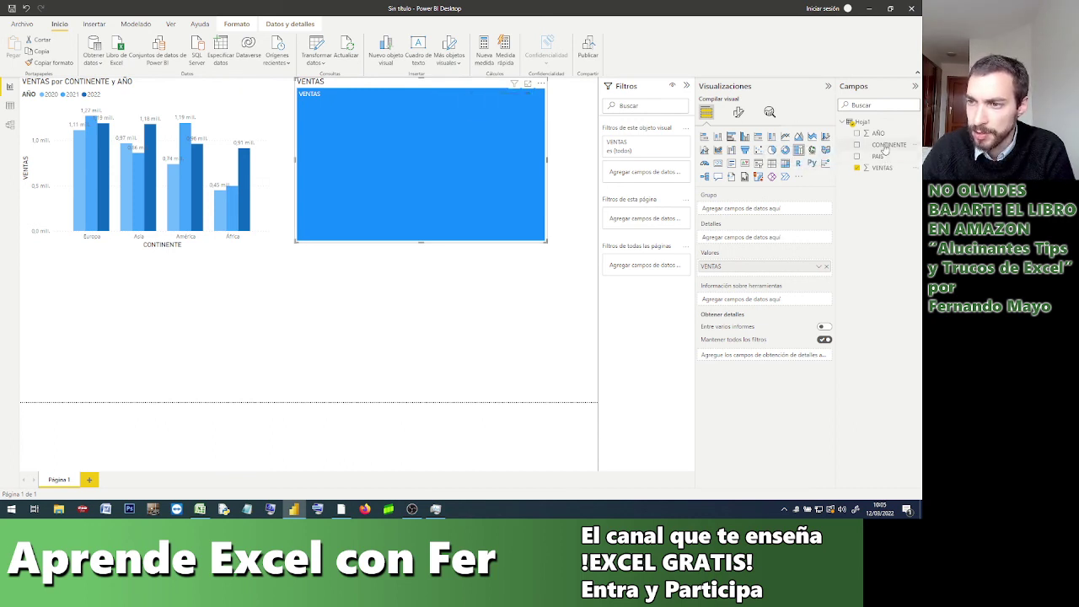
drag(887, 145, 768, 210)
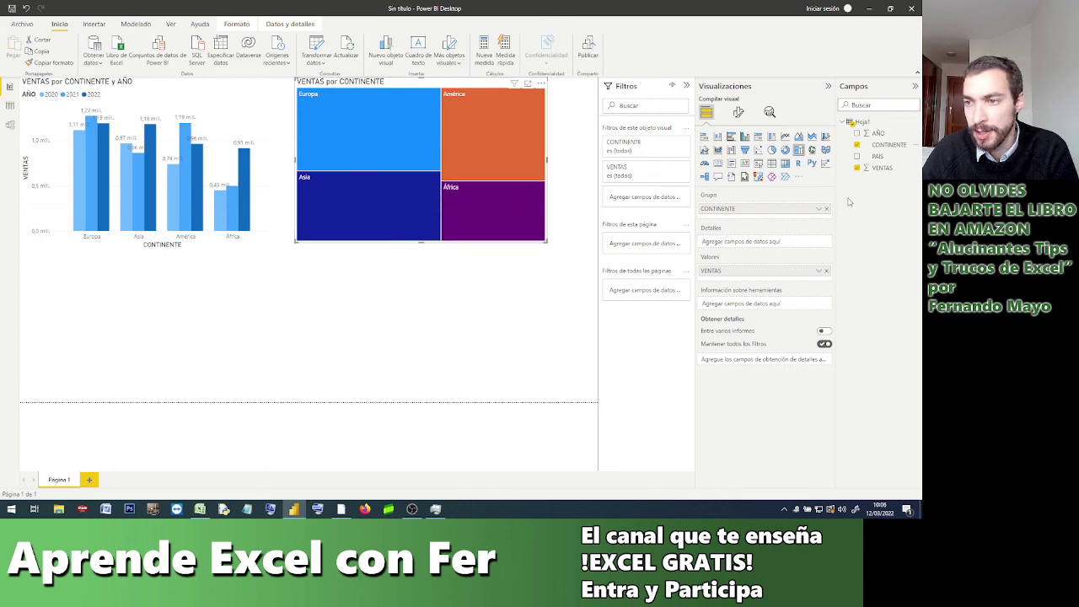
Add PAIS to the treemap's Detalles well and adjust the treemap's width.
drag(878, 155, 767, 246)
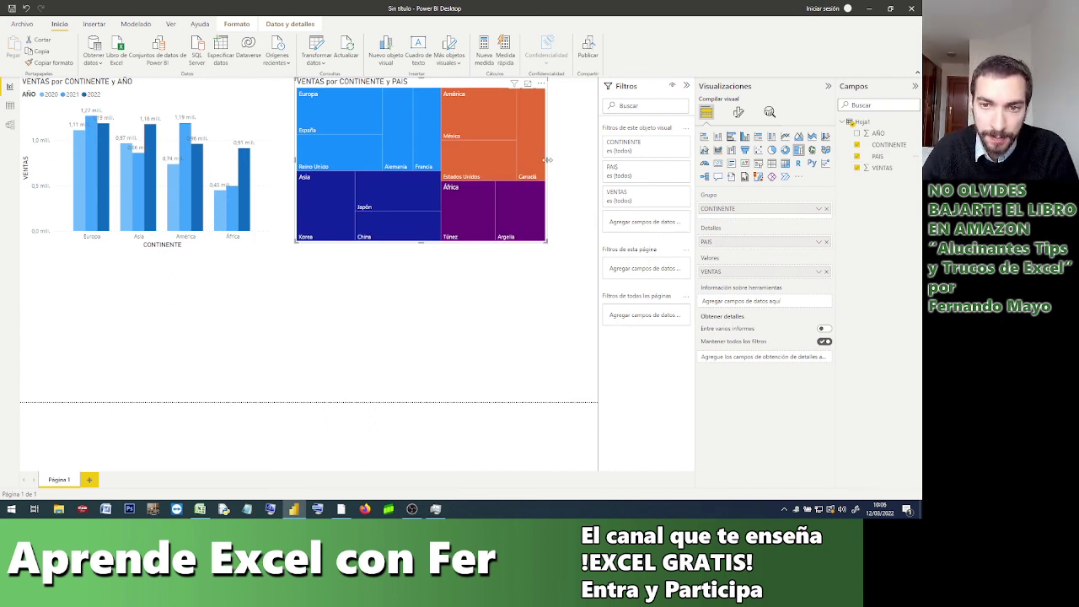
mouse_move(548, 159)
mouse_down()
mouse_move(596, 165)
mouse_move(495, 164)
mouse_up()
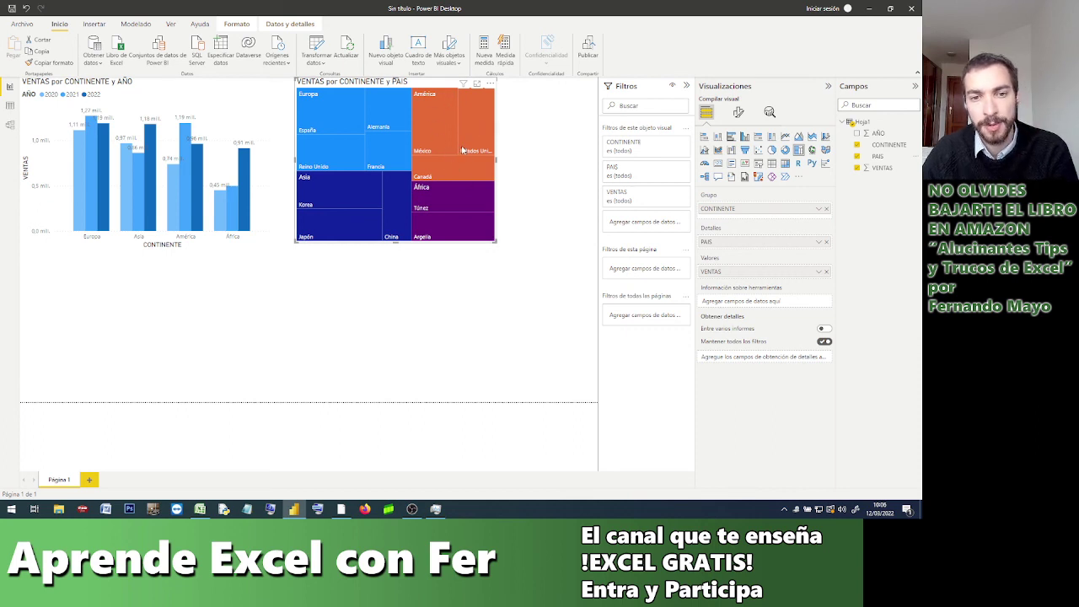
Deselect the treemap on the canvas and switch to OBS Studio via the taskbar.
mouse_move(427, 165)
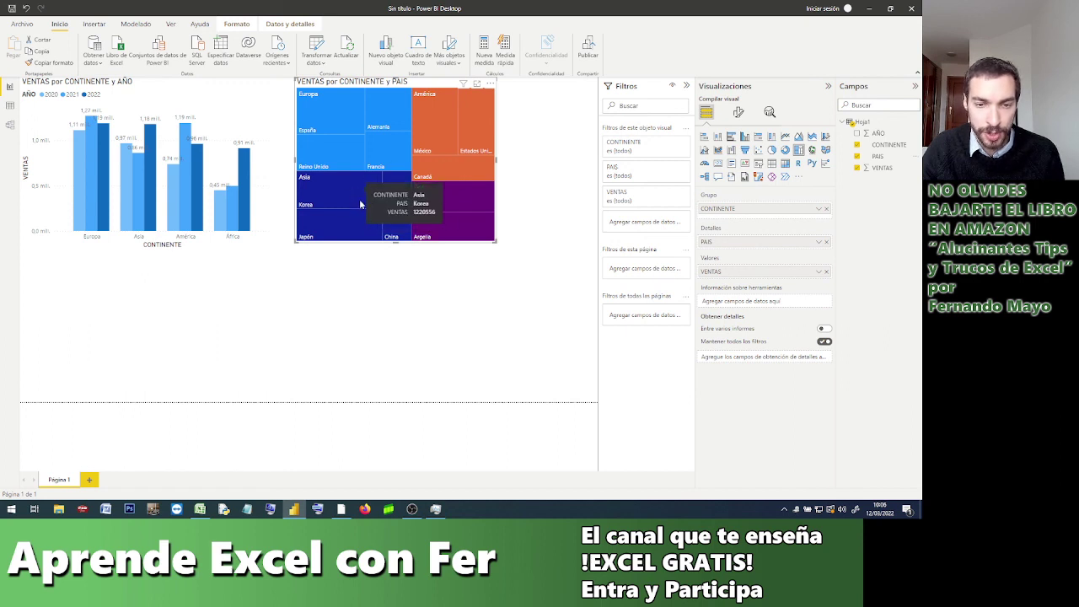
click(429, 286)
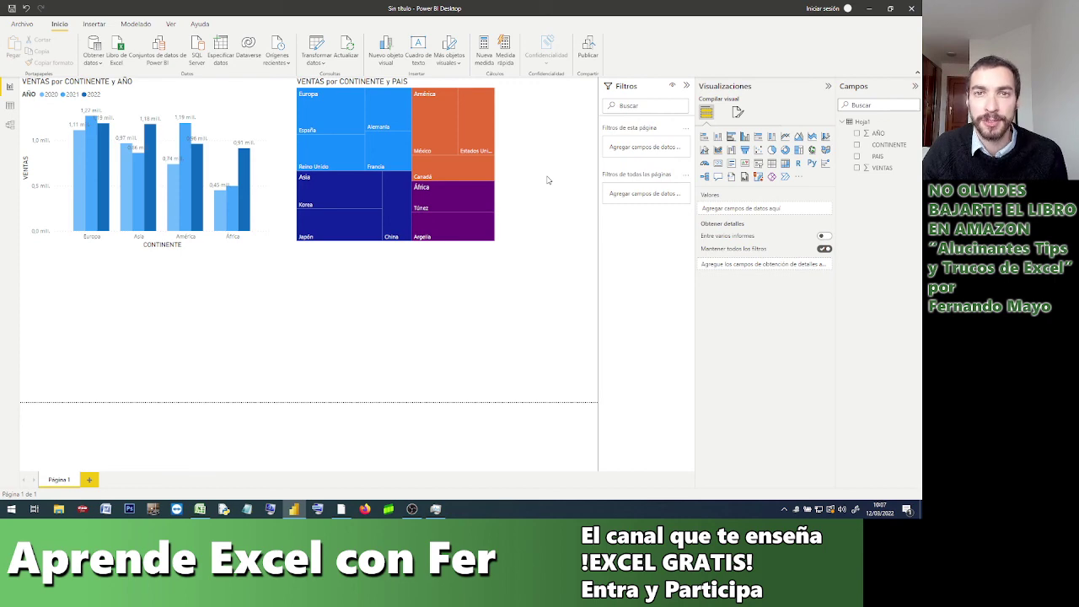
click(413, 509)
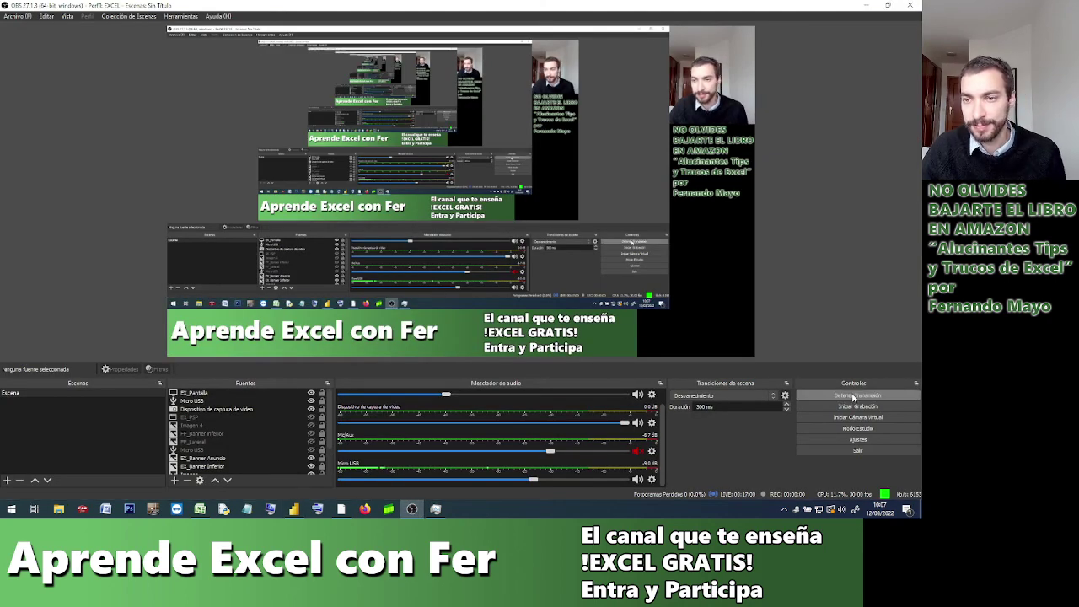